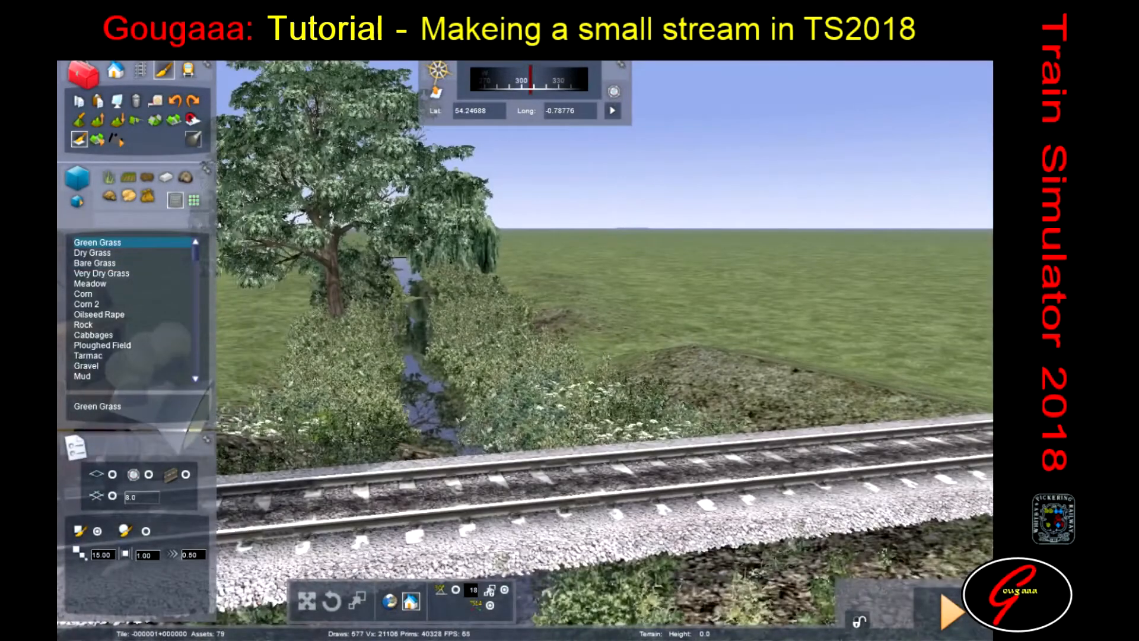
# - Lay a Water River Stream section about 44 m long across the open grass and inspect its raised banks
pyautogui.moveTo(525, 350); pyautogui.dragTo(644, 294, button='right')
pyautogui.click(141, 71)
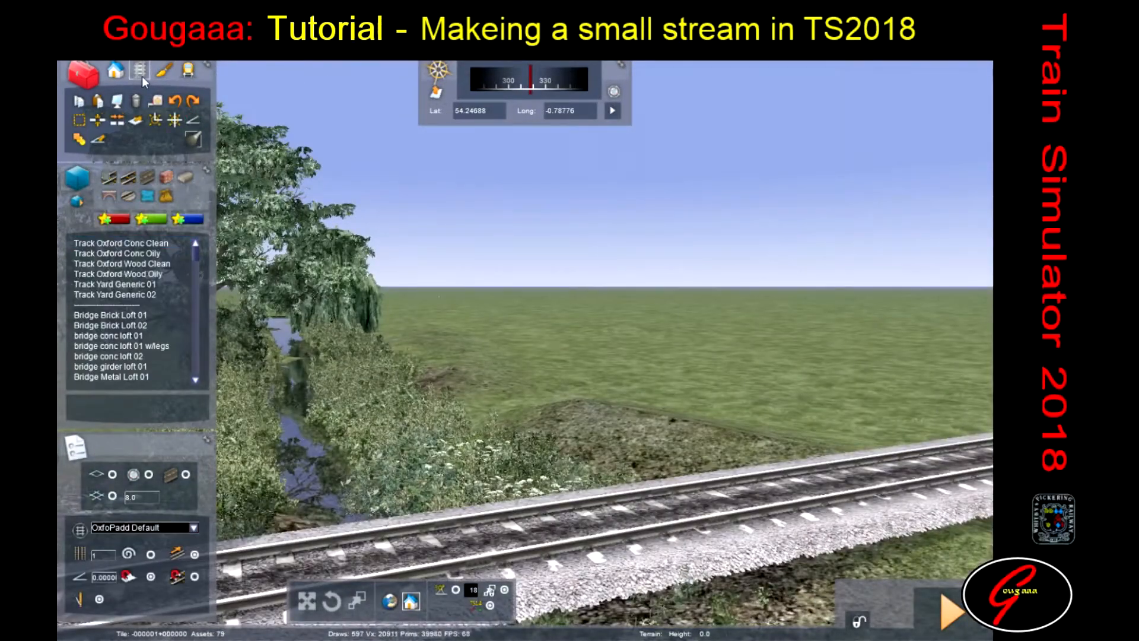
pyautogui.click(147, 195)
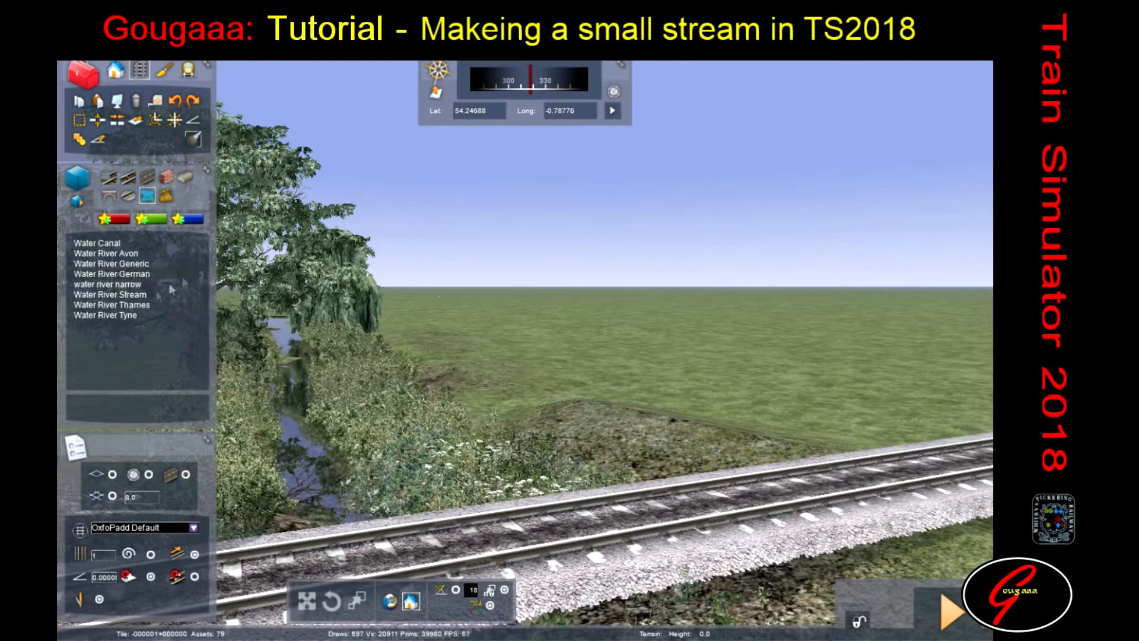
pyautogui.click(114, 294)
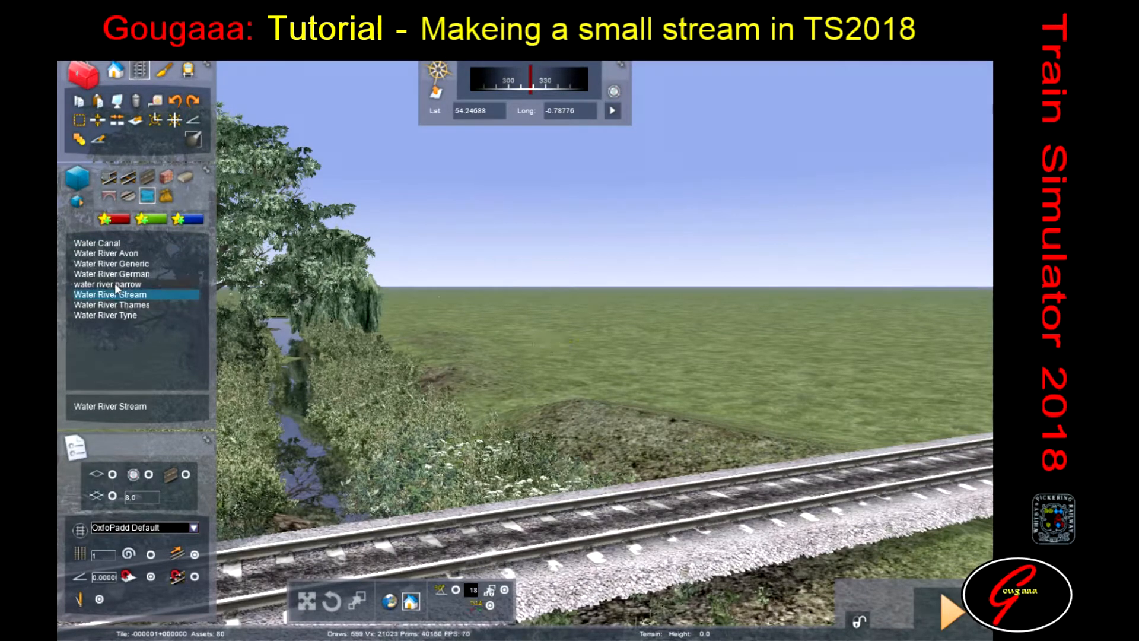
pyautogui.moveTo(687, 391); pyautogui.dragTo(560, 320, button='right')
pyautogui.moveTo(606, 389)
pyautogui.mouseDown()
pyautogui.moveTo(677, 400)
pyautogui.moveTo(632, 193)
pyautogui.mouseUp()
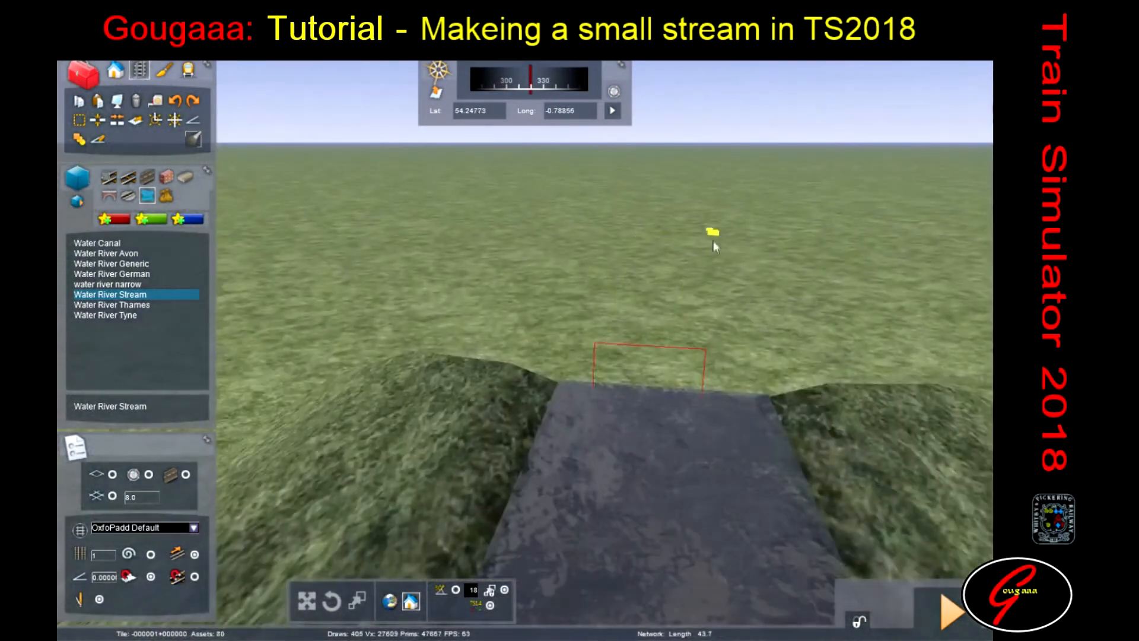
pyautogui.press('Down')
pyautogui.moveTo(677, 274)
pyautogui.mouseDown(button='right')
pyautogui.moveTo(683, 256)
pyautogui.moveTo(665, 258)
pyautogui.moveTo(594, 356)
pyautogui.moveTo(581, 350)
pyautogui.moveTo(653, 309)
pyautogui.moveTo(665, 262)
pyautogui.mouseUp(button='right')
pyautogui.press('Up')
pyautogui.press('Down')
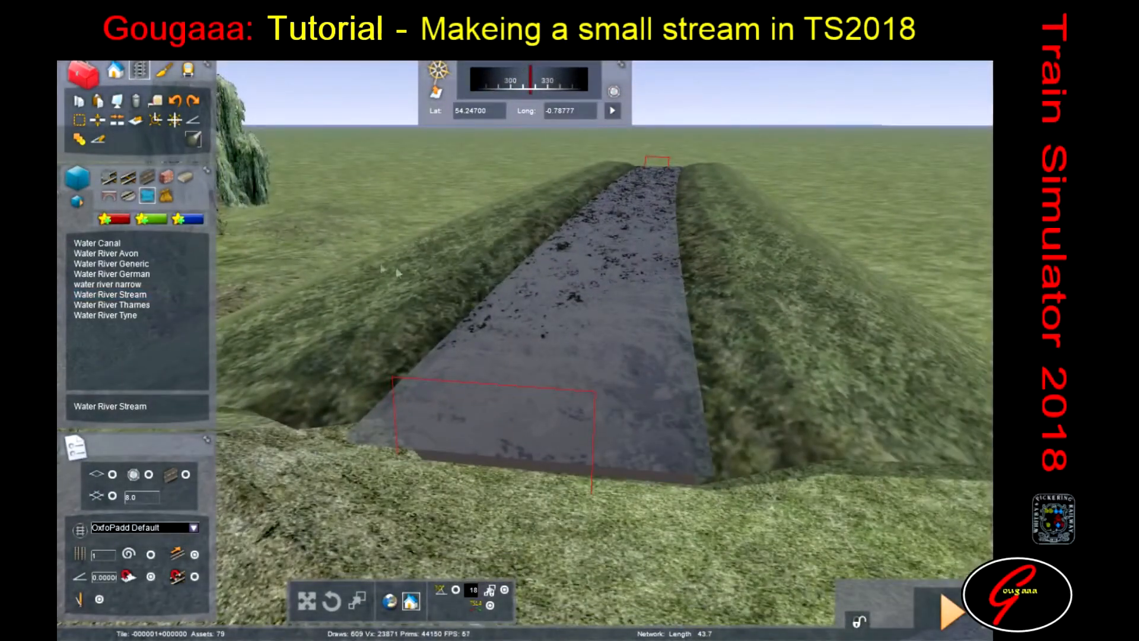
pyautogui.click(575, 313)
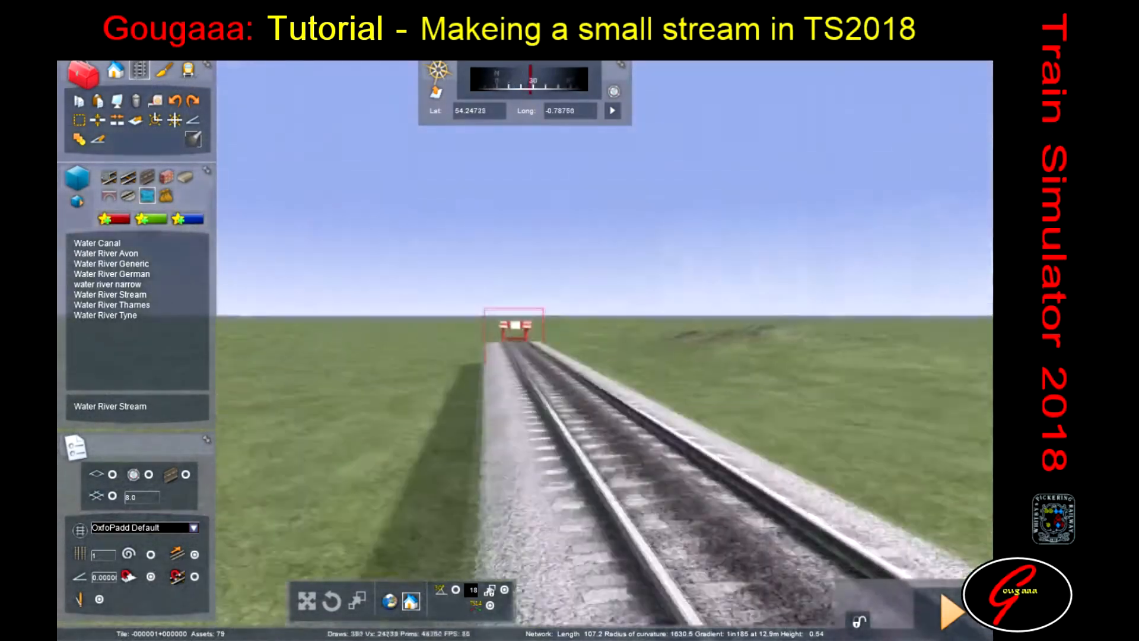
# - Place a Water Lake Reflective object on the flat grass beside the railway track
pyautogui.press('Up')
pyautogui.moveTo(525, 351); pyautogui.dragTo(338, 362, button='right')
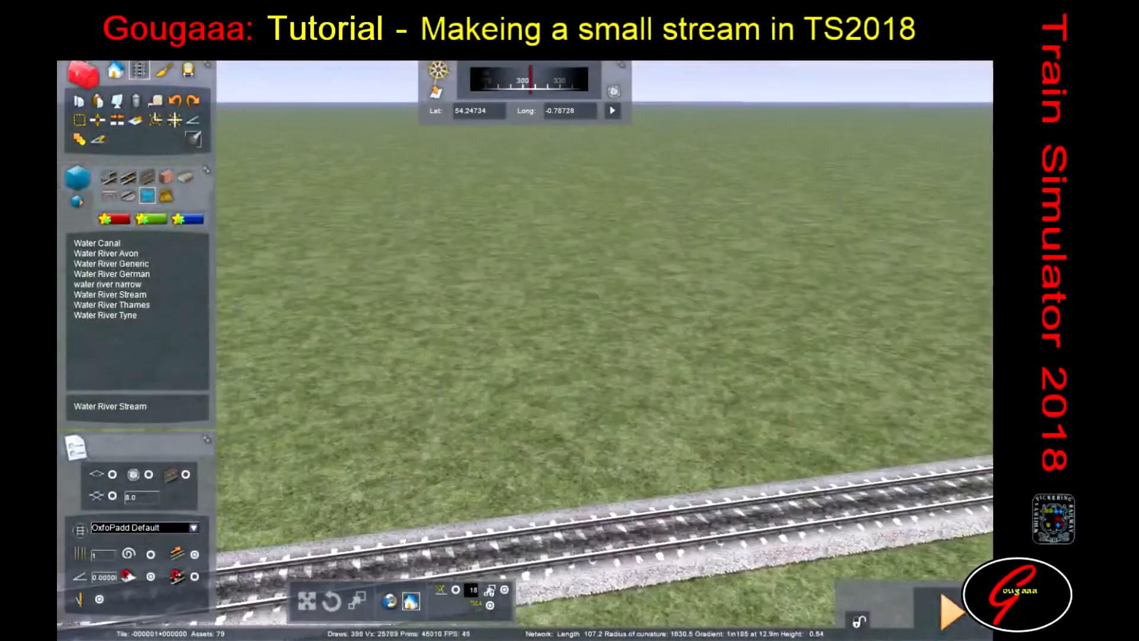
pyautogui.click(114, 71)
pyautogui.click(148, 177)
pyautogui.moveTo(196, 268); pyautogui.dragTo(191, 379)
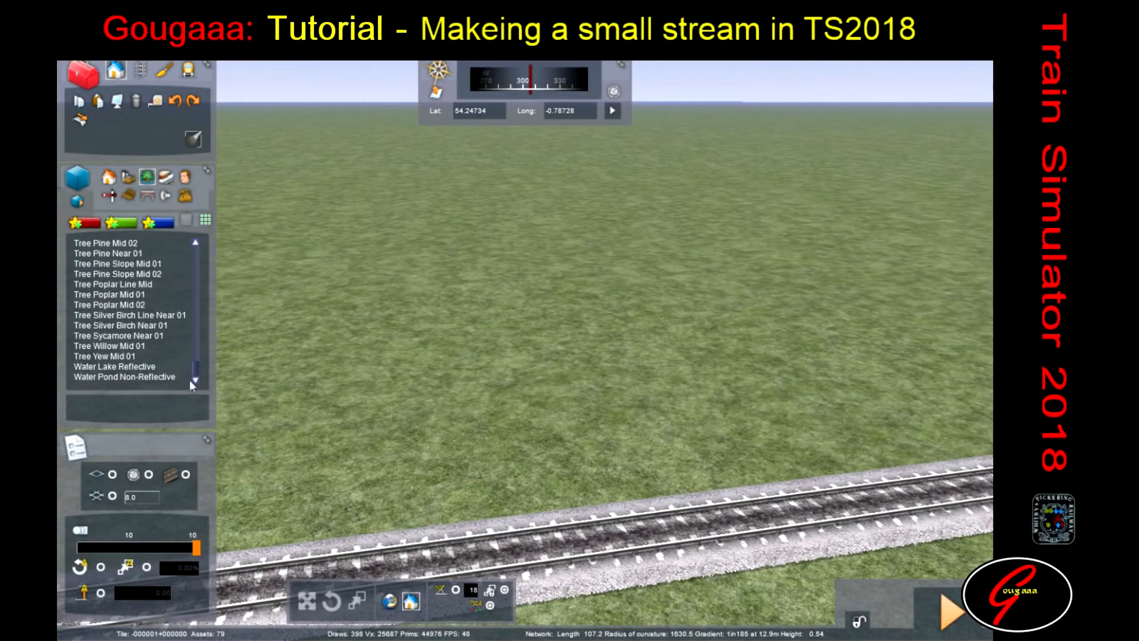
pyautogui.click(96, 367)
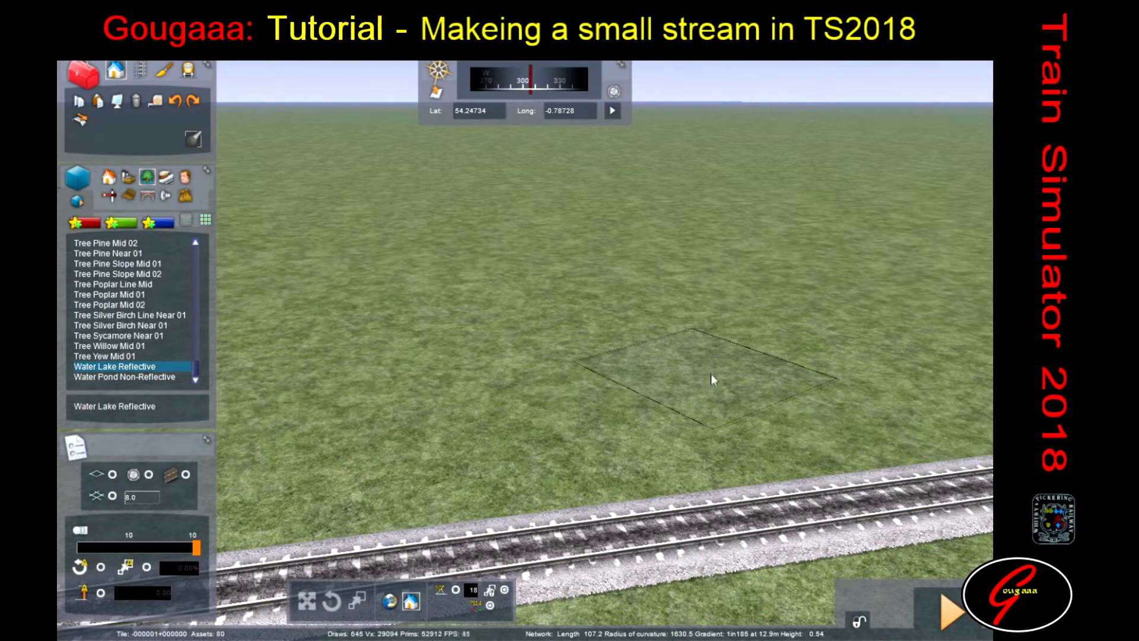
pyautogui.click(654, 358)
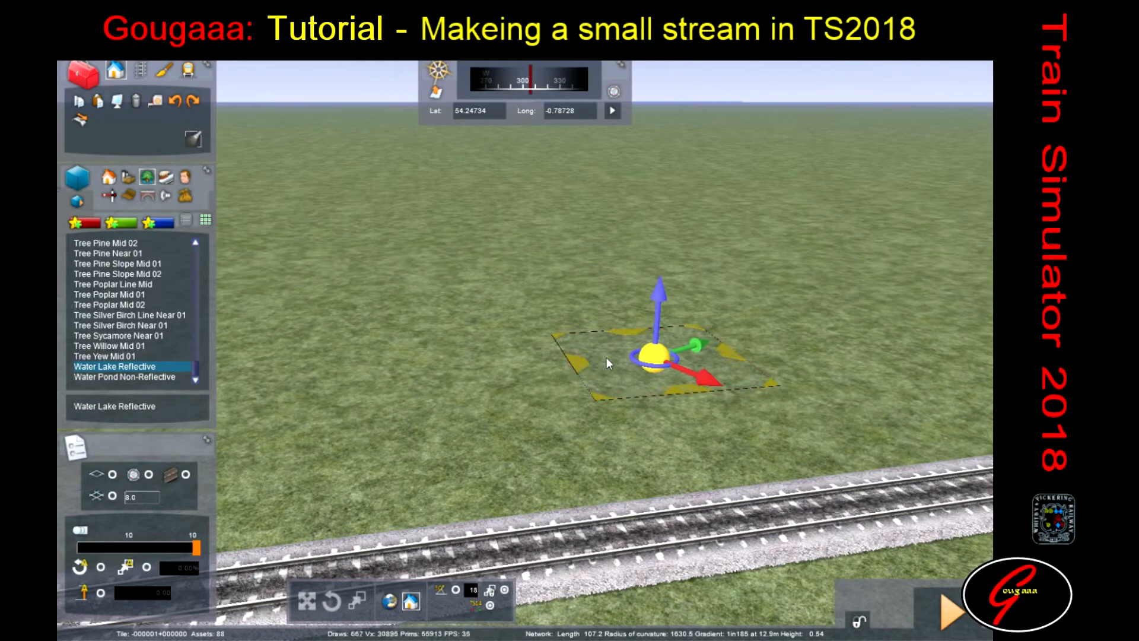
# - Stretch the lake in both directions into a long strip that passes under the track and far into the field
pyautogui.click(606, 358)
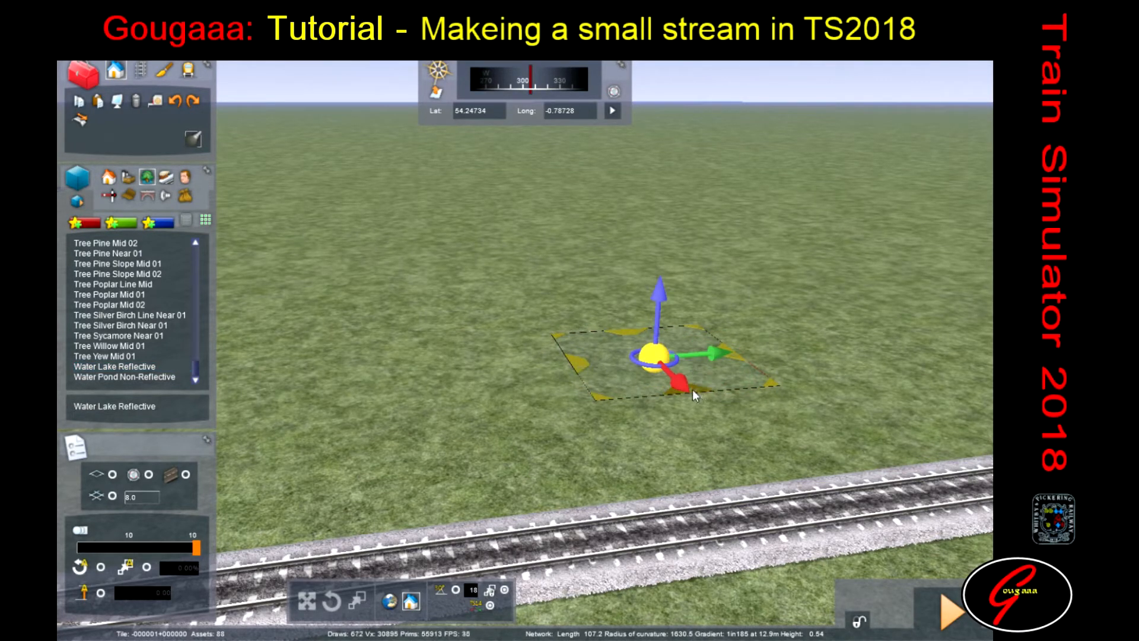
pyautogui.moveTo(632, 330); pyautogui.dragTo(476, 187)
pyautogui.moveTo(686, 396); pyautogui.dragTo(845, 578)
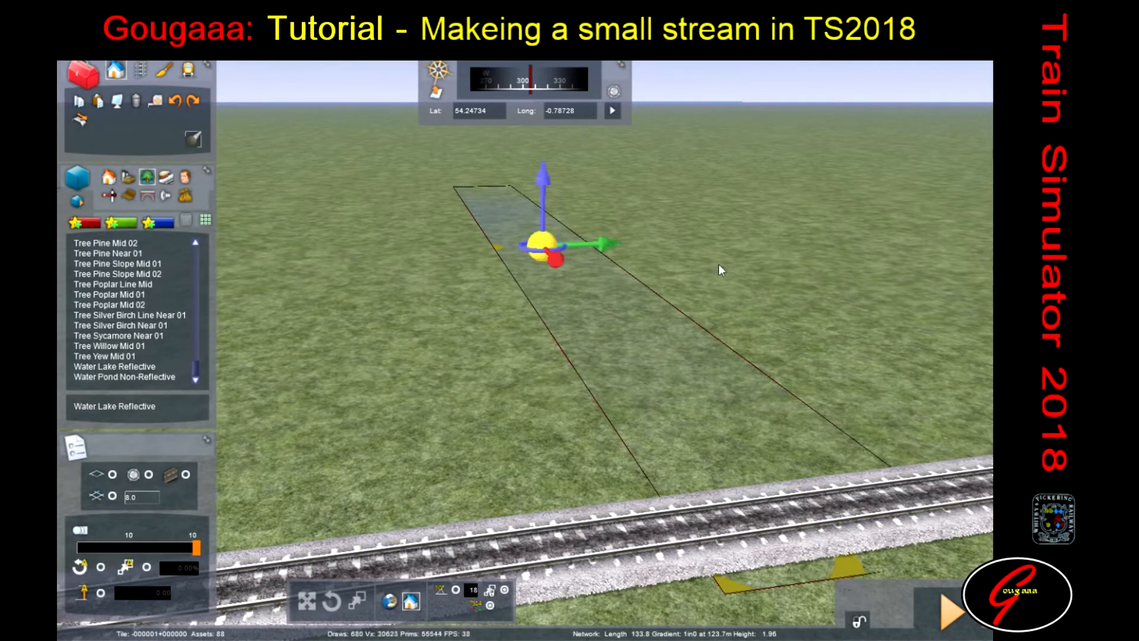
pyautogui.click(760, 251)
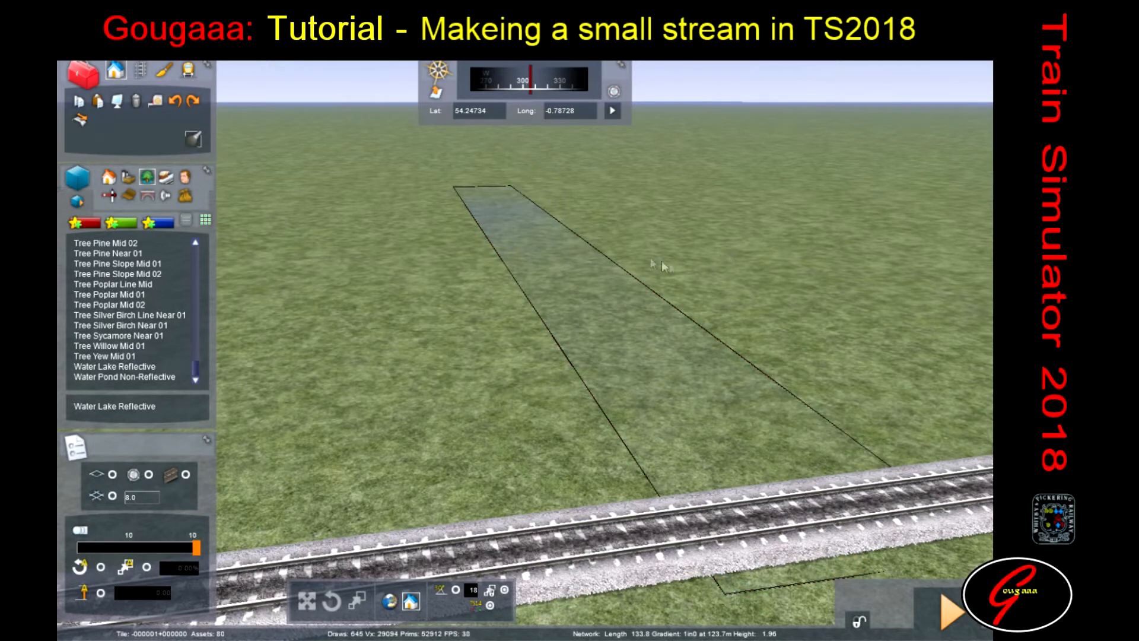
# - Lower the stretched lake slightly below ground level
pyautogui.click(561, 264)
pyautogui.click(543, 183)
pyautogui.moveTo(546, 183); pyautogui.dragTo(548, 183)
pyautogui.click(771, 221)
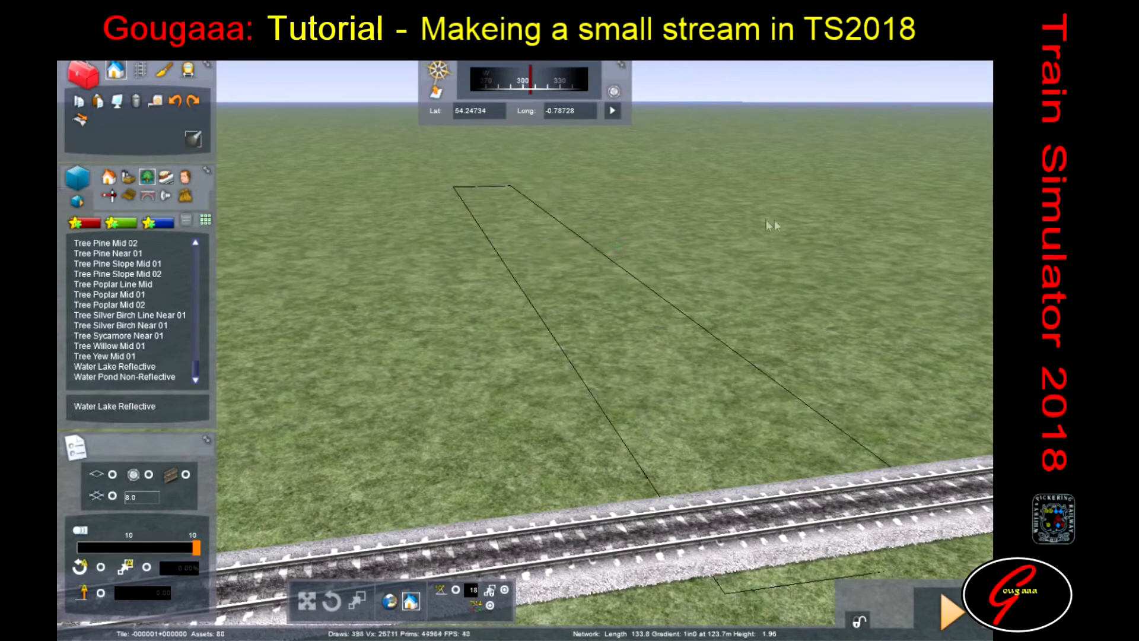
# - Lower the terrain along the whole lake strip with a brush size of 15.00 to uncover the water
pyautogui.click(162, 71)
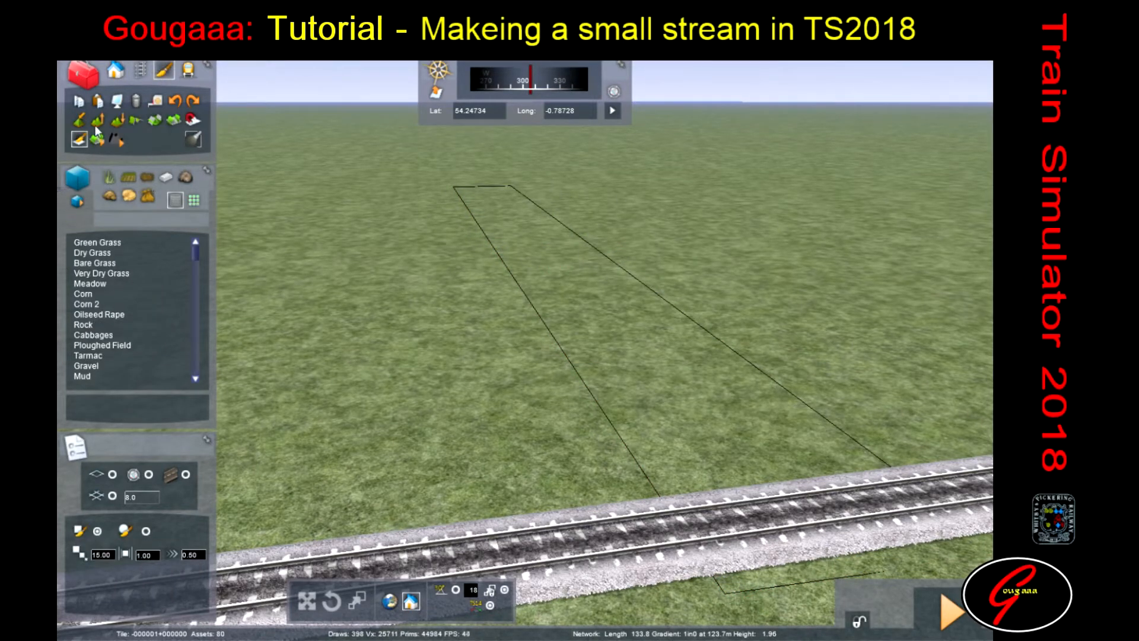
pyautogui.click(122, 120)
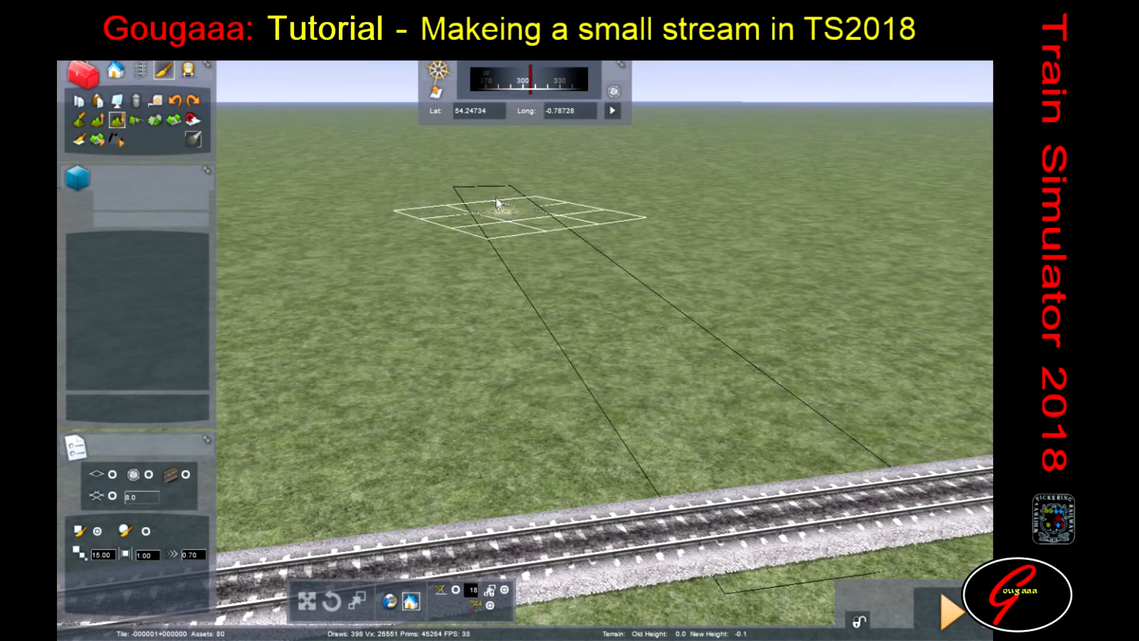
pyautogui.moveTo(497, 201)
pyautogui.mouseDown()
pyautogui.moveTo(541, 247)
pyautogui.moveTo(482, 187)
pyautogui.moveTo(664, 386)
pyautogui.moveTo(565, 259)
pyautogui.moveTo(528, 228)
pyautogui.moveTo(766, 486)
pyautogui.moveTo(636, 318)
pyautogui.moveTo(487, 187)
pyautogui.moveTo(831, 550)
pyautogui.moveTo(490, 209)
pyautogui.moveTo(518, 210)
pyautogui.mouseUp()
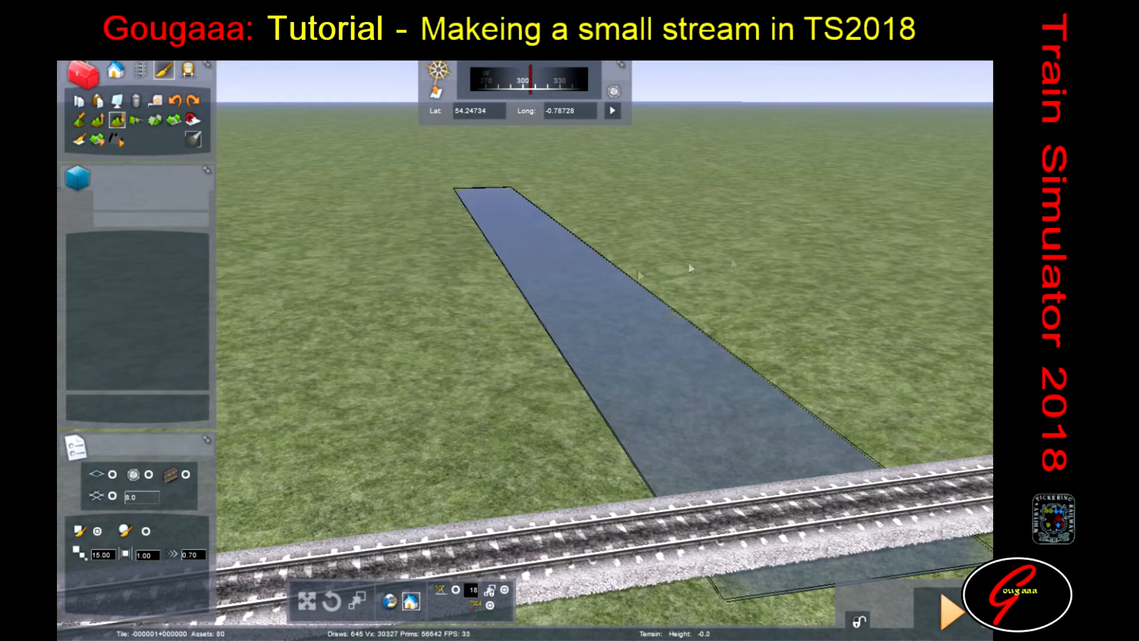
# - Lower the terrain in a band along the far side of the rocky ridge beyond the buffer stop
pyautogui.moveTo(506, 300); pyautogui.dragTo(683, 318, button='right')
pyautogui.moveTo(522, 291); pyautogui.dragTo(596, 307, button='right')
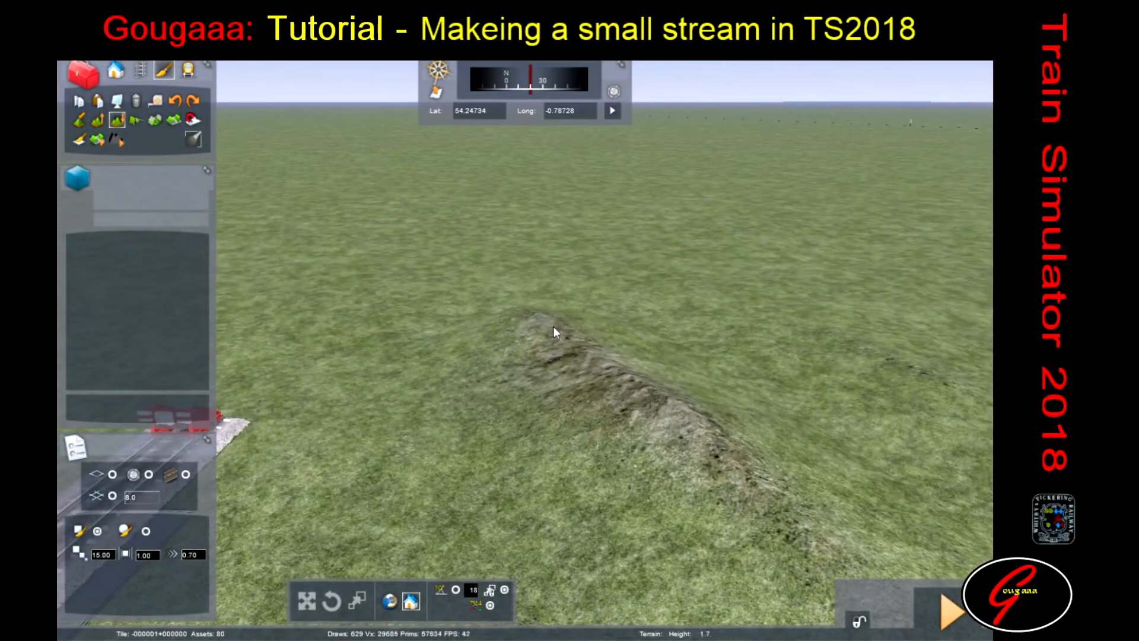
pyautogui.moveTo(662, 315)
pyautogui.mouseDown()
pyautogui.moveTo(787, 412)
pyautogui.moveTo(901, 471)
pyautogui.moveTo(676, 331)
pyautogui.moveTo(679, 314)
pyautogui.moveTo(842, 454)
pyautogui.mouseUp()
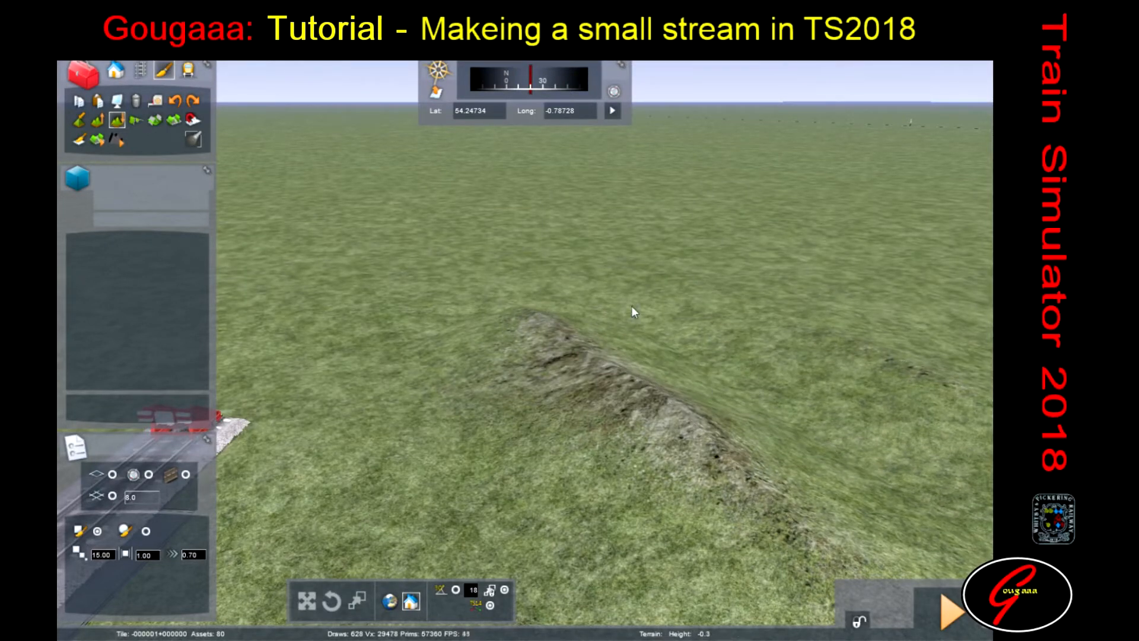
# - Place a Water Lake Reflective object in the hollow beside the rocky ridge
pyautogui.click(116, 69)
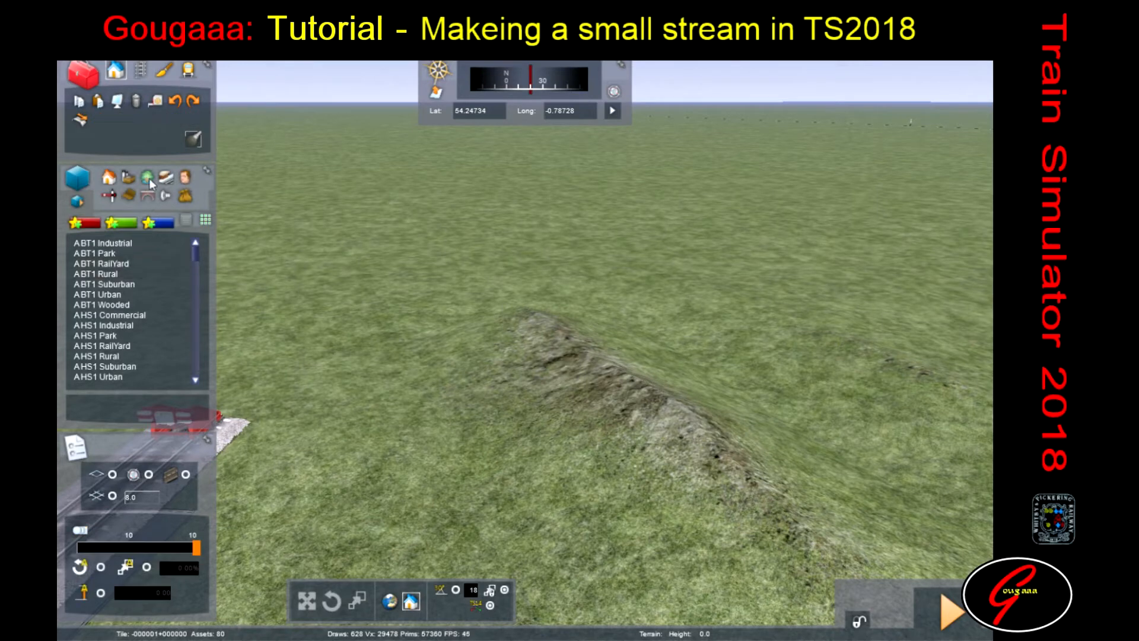
pyautogui.click(118, 377)
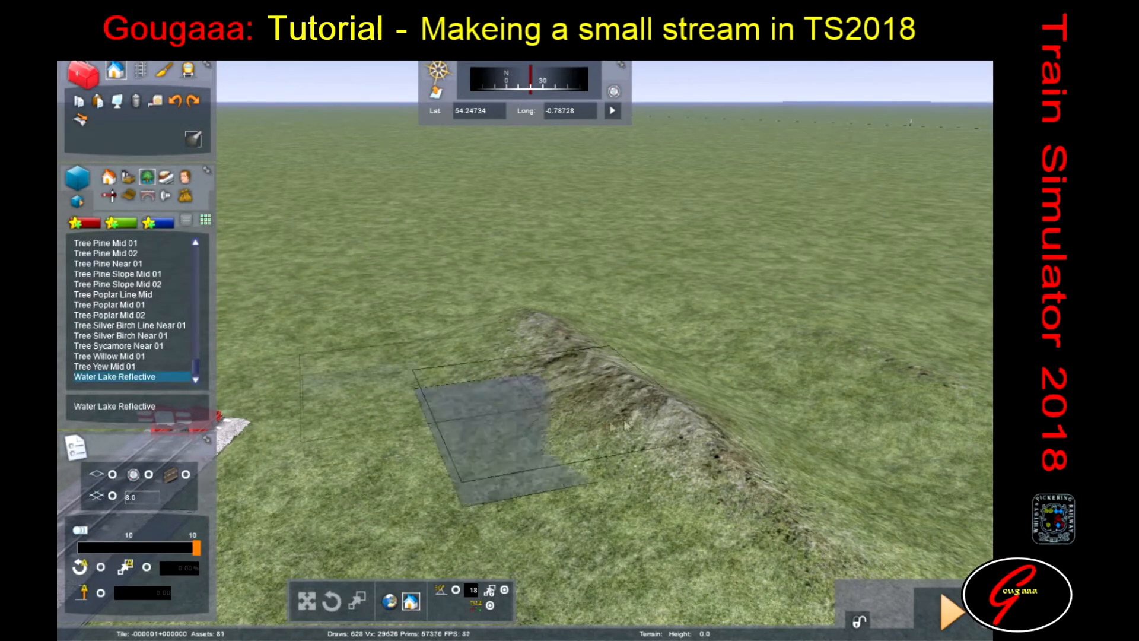
pyautogui.click(775, 424)
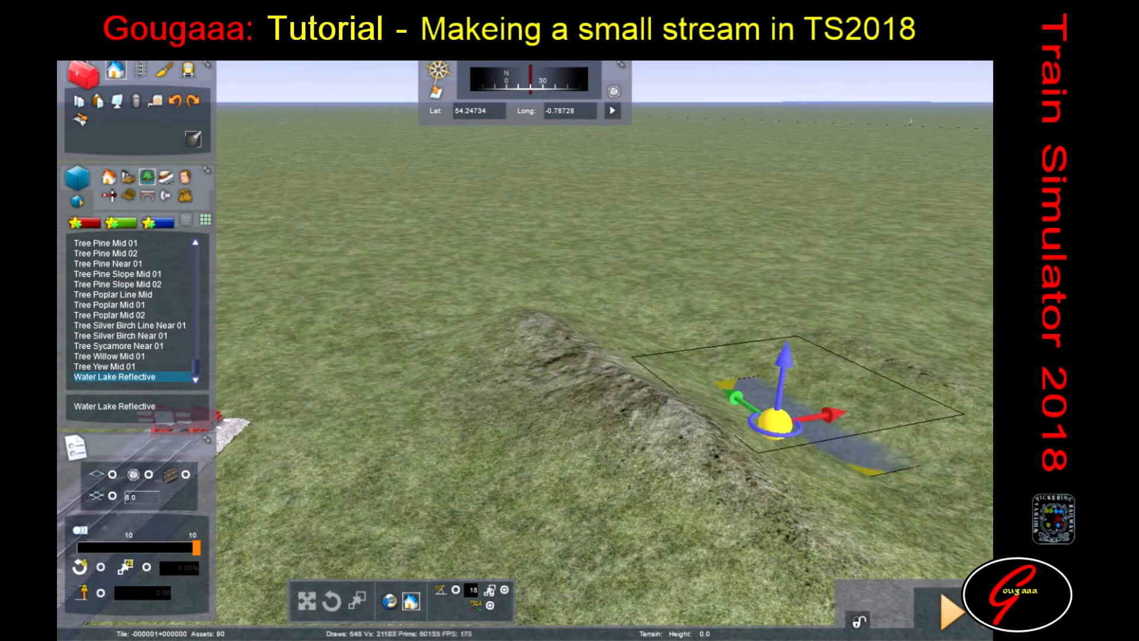
pyautogui.click(794, 417)
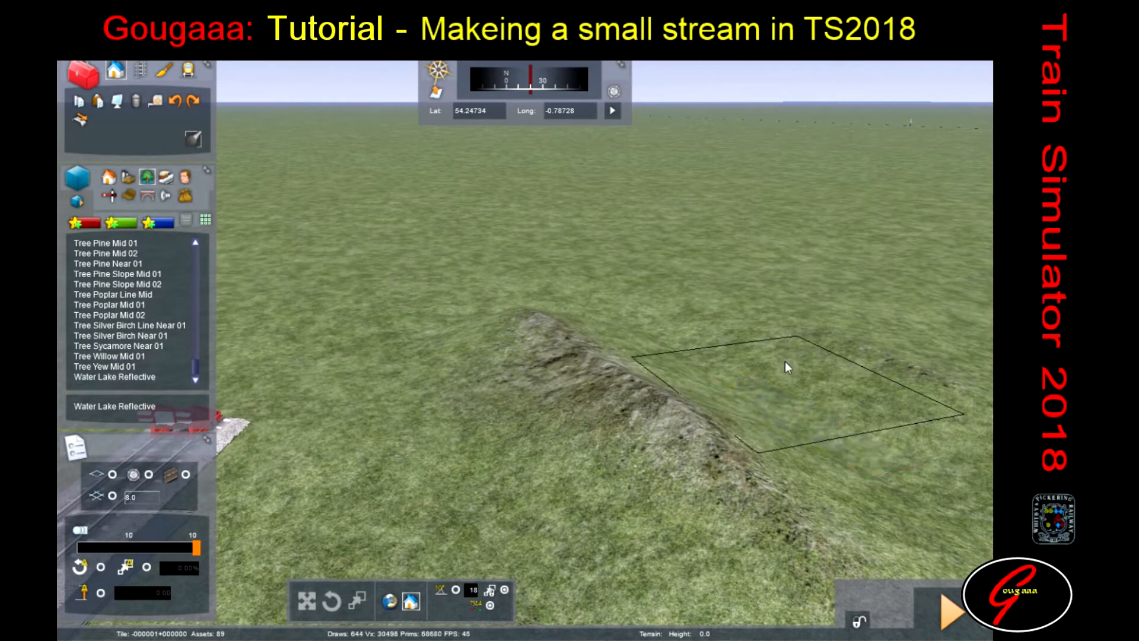
# - Undo the last changes to the lake beside the ridge and delete that lake
pyautogui.hotkey('ctrl', 'z')
pyautogui.hotkey('ctrl', 'z')
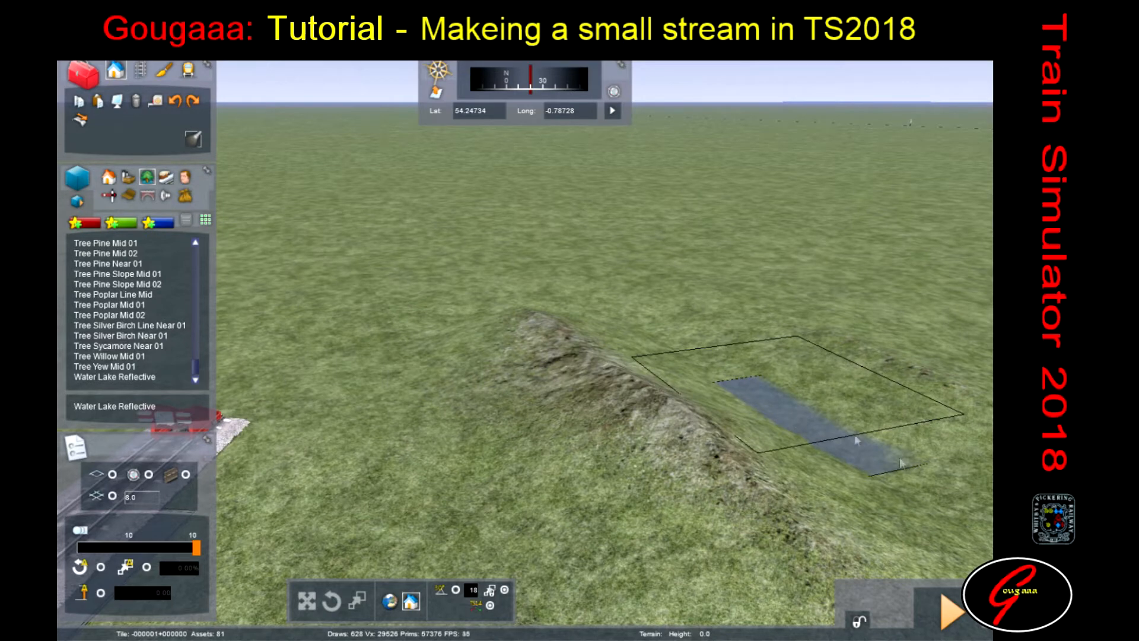
pyautogui.click(820, 427)
pyautogui.press('Delete')
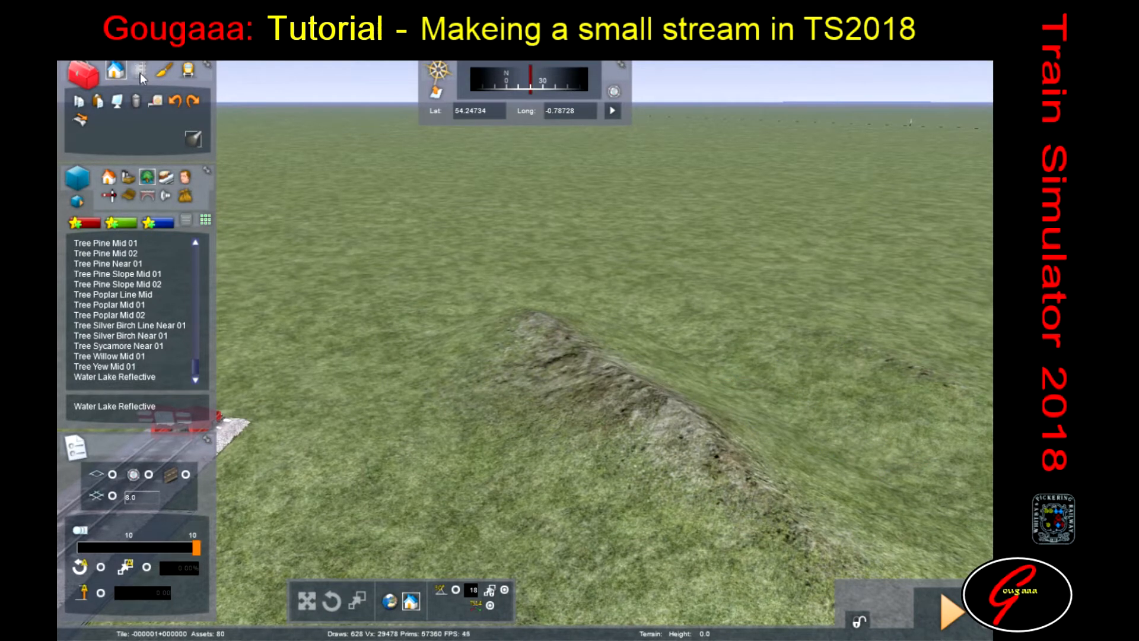
# - Raise the terrain along both long edges of the lake strip to form irregular banks
pyautogui.click(161, 68)
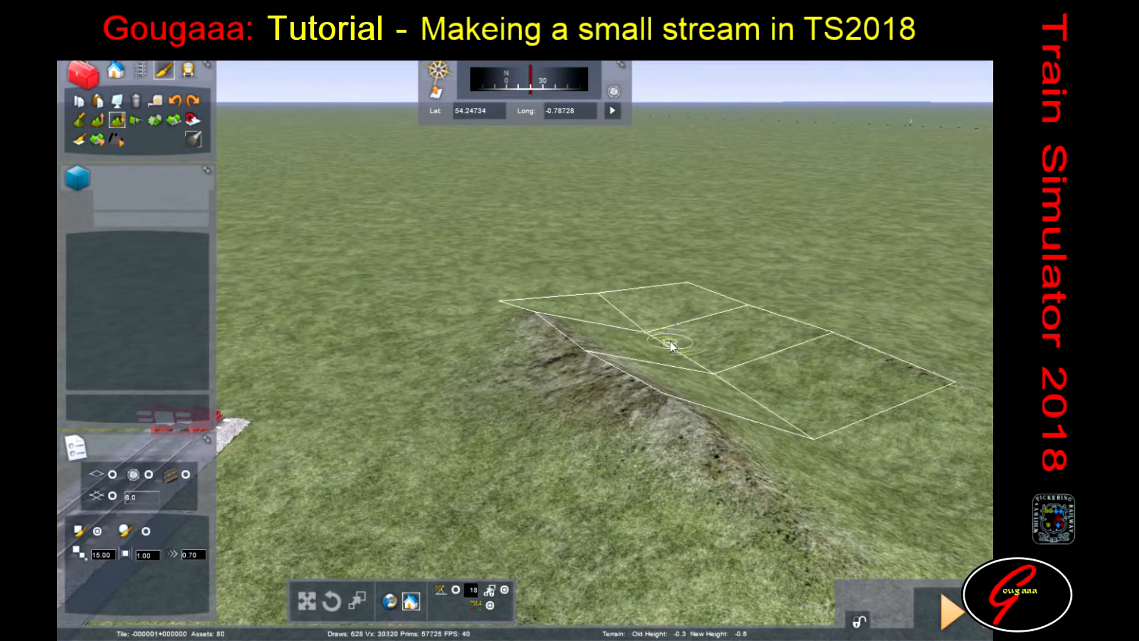
pyautogui.moveTo(577, 316); pyautogui.dragTo(614, 322, button='right')
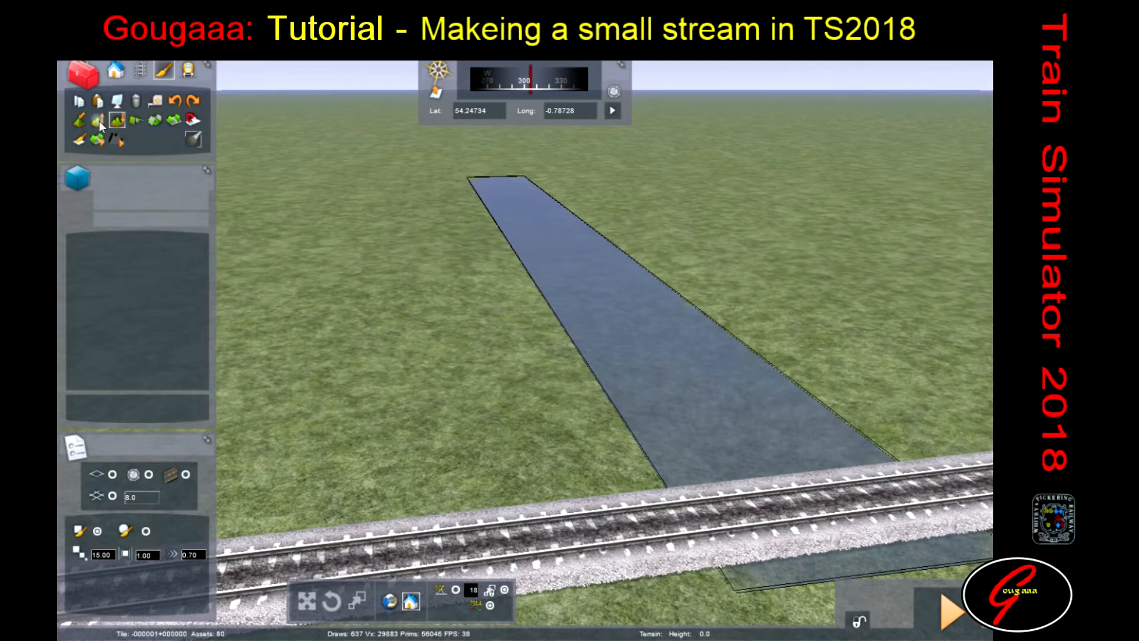
pyautogui.moveTo(458, 173); pyautogui.dragTo(657, 521)
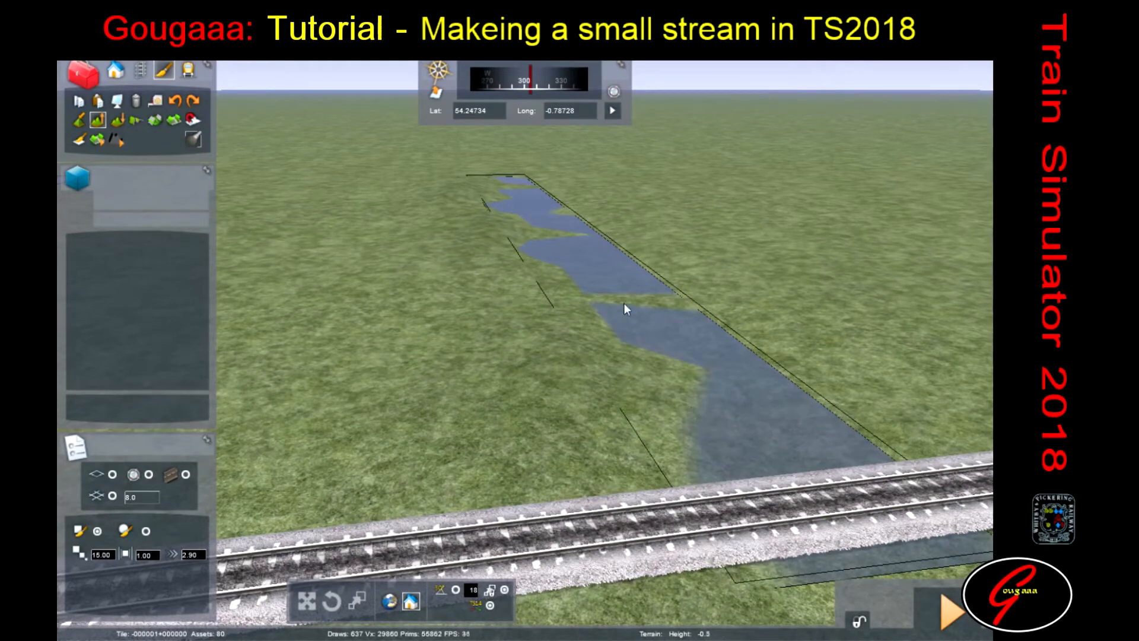
pyautogui.moveTo(711, 363); pyautogui.dragTo(755, 386, button='right')
pyautogui.moveTo(786, 415); pyautogui.dragTo(759, 347)
pyautogui.moveTo(706, 303)
pyautogui.mouseDown()
pyautogui.moveTo(649, 255)
pyautogui.moveTo(414, 138)
pyautogui.moveTo(713, 335)
pyautogui.mouseUp()
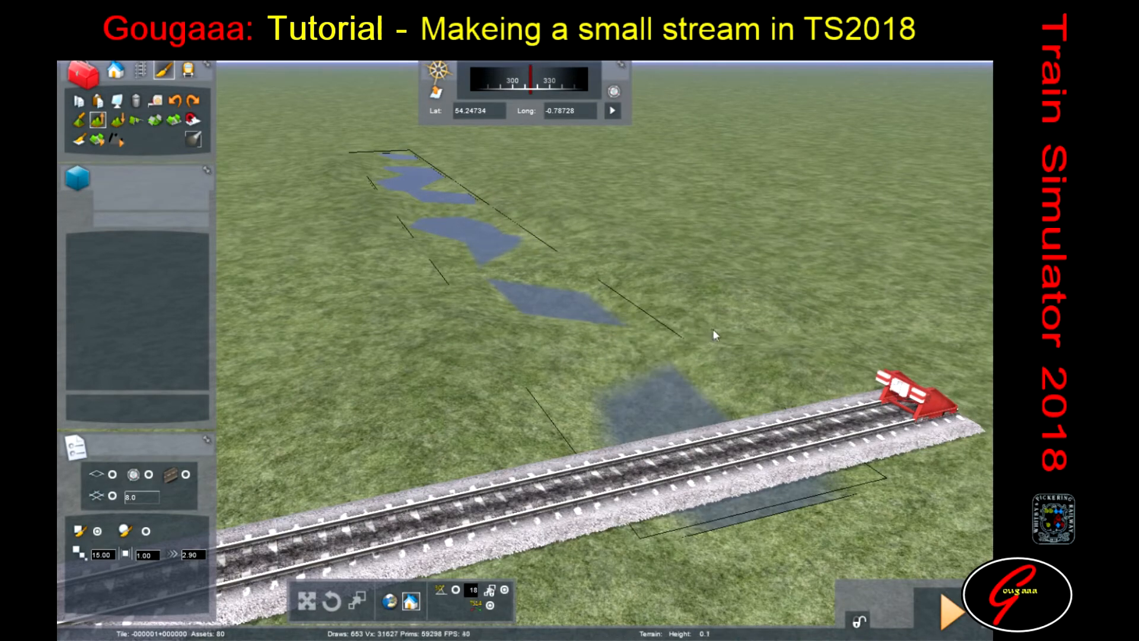
# - Set the terrain brush size to 5.00 and lower the ground between the two water patches nearest the track
pyautogui.press('Right')
pyautogui.moveTo(638, 321); pyautogui.dragTo(609, 294, button='right')
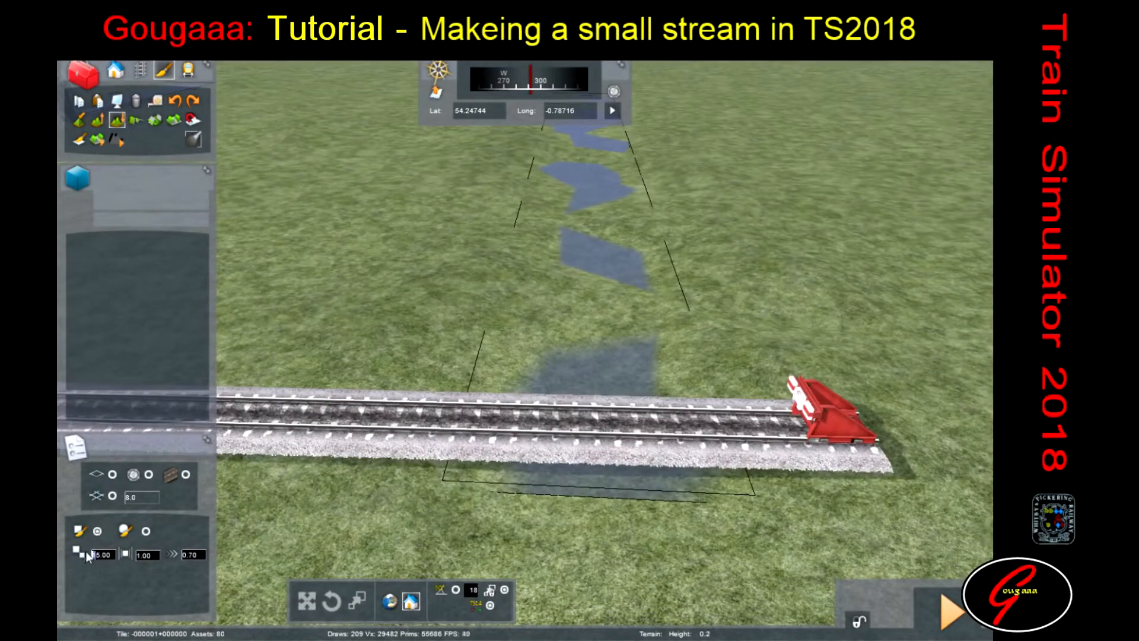
pyautogui.press('Delete')
pyautogui.moveTo(502, 393)
pyautogui.mouseDown(button='right')
pyautogui.moveTo(525, 356)
pyautogui.moveTo(563, 373)
pyautogui.mouseUp(button='right')
pyautogui.moveTo(565, 378); pyautogui.dragTo(603, 356)
pyautogui.click(551, 358)
pyautogui.click(643, 383)
# - Lower the ground between the middle water patches and trim back the bank near the track to widen the bend
pyautogui.click(552, 276)
pyautogui.click(529, 270)
pyautogui.click(573, 275)
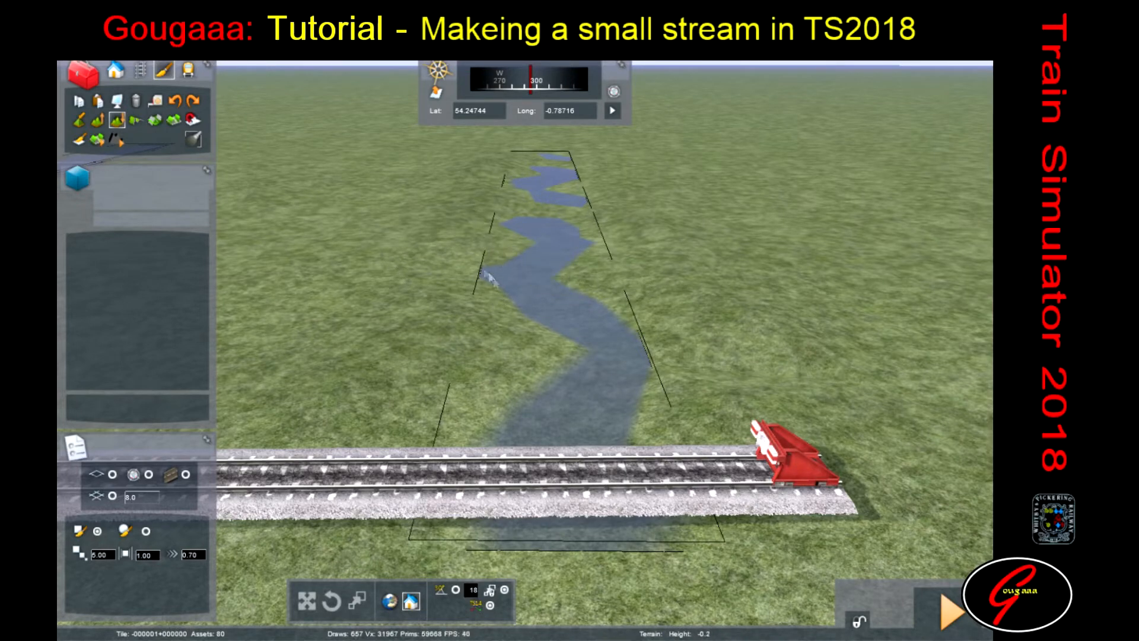
pyautogui.click(565, 353)
pyautogui.click(457, 324)
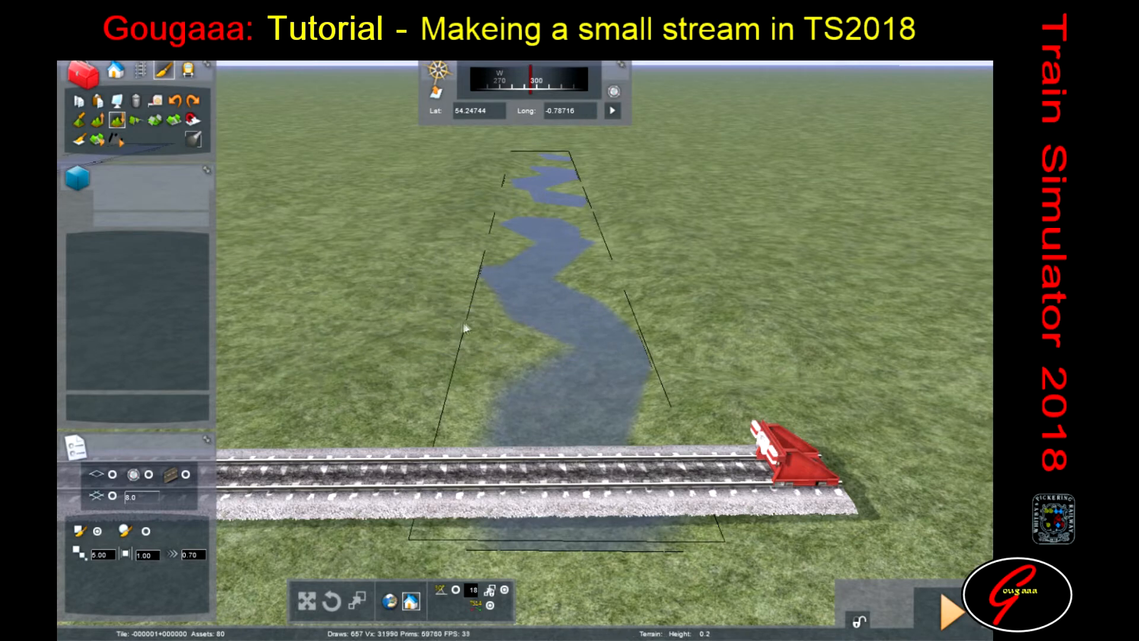
# - Lower the ground between the far water patches and at the strip's far end to make one continuous stream
pyautogui.moveTo(561, 292); pyautogui.dragTo(550, 275, button='right')
pyautogui.click(546, 273)
pyautogui.click(512, 265)
pyautogui.click(504, 265)
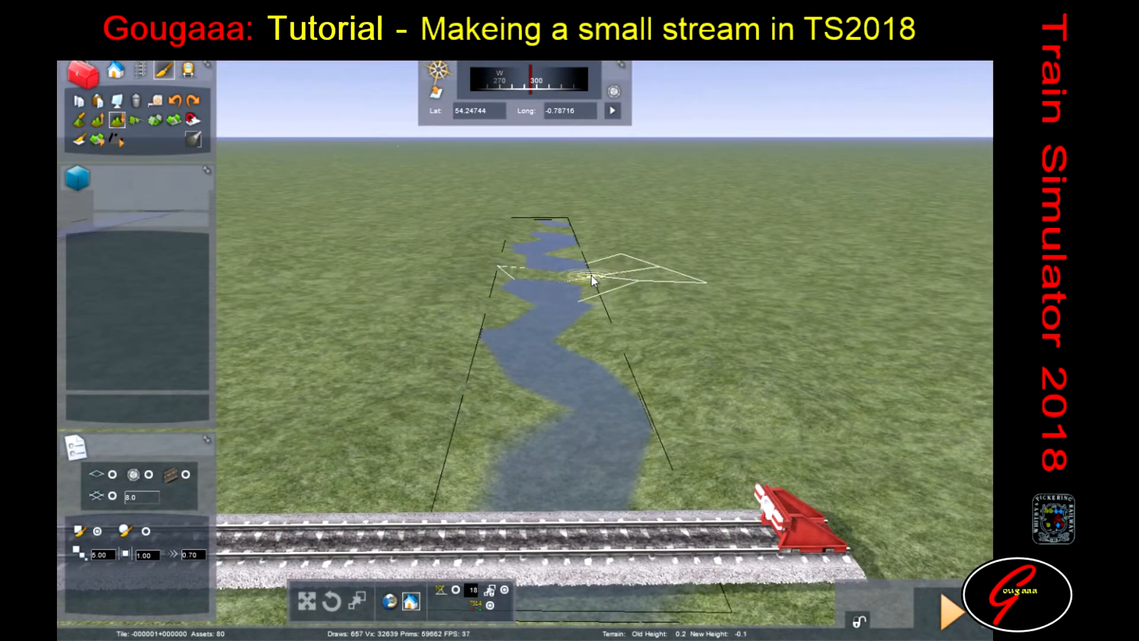
pyautogui.click(591, 275)
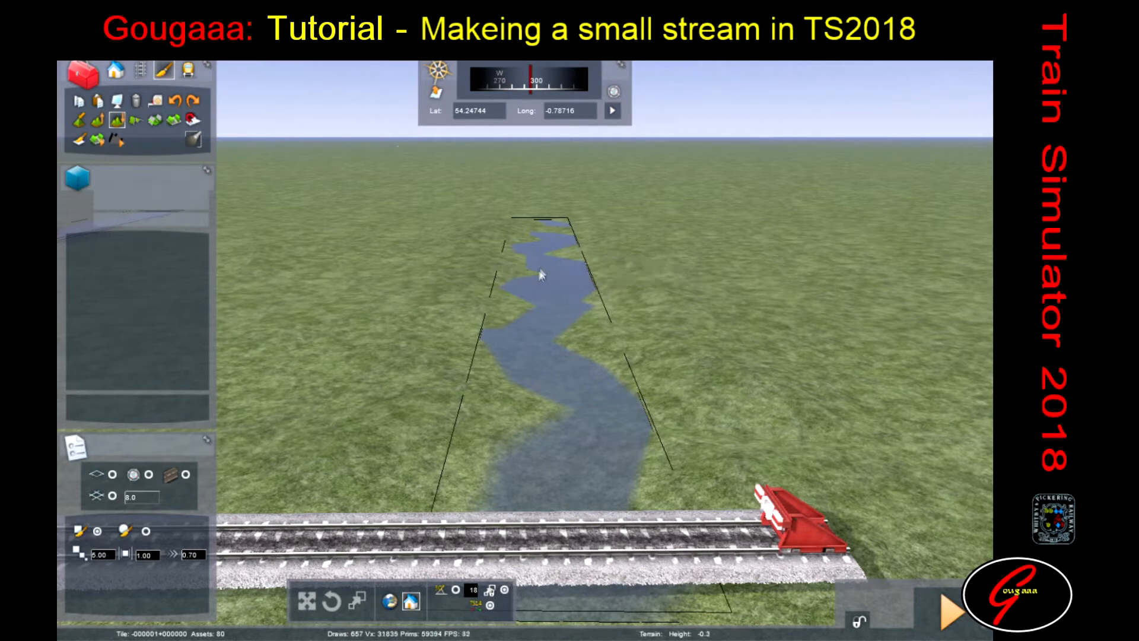
pyautogui.click(541, 229)
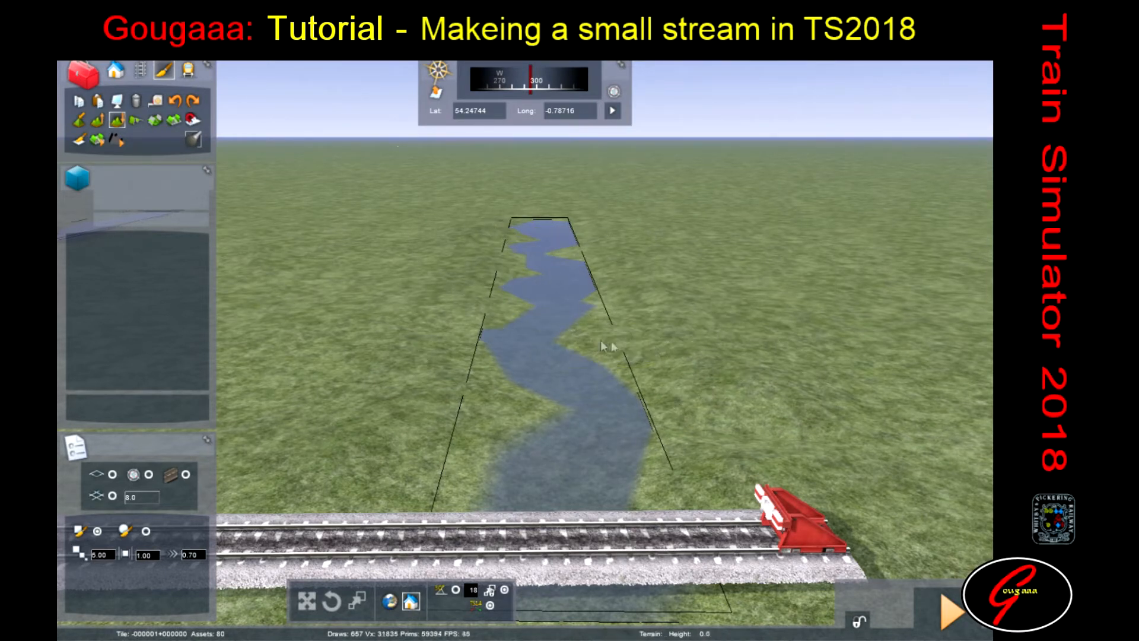
# - Paint Mud texture on the stream's far banks, and with brush size 15.00 continue it along both banks to the track
pyautogui.moveTo(495, 321); pyautogui.dragTo(548, 280, button='right')
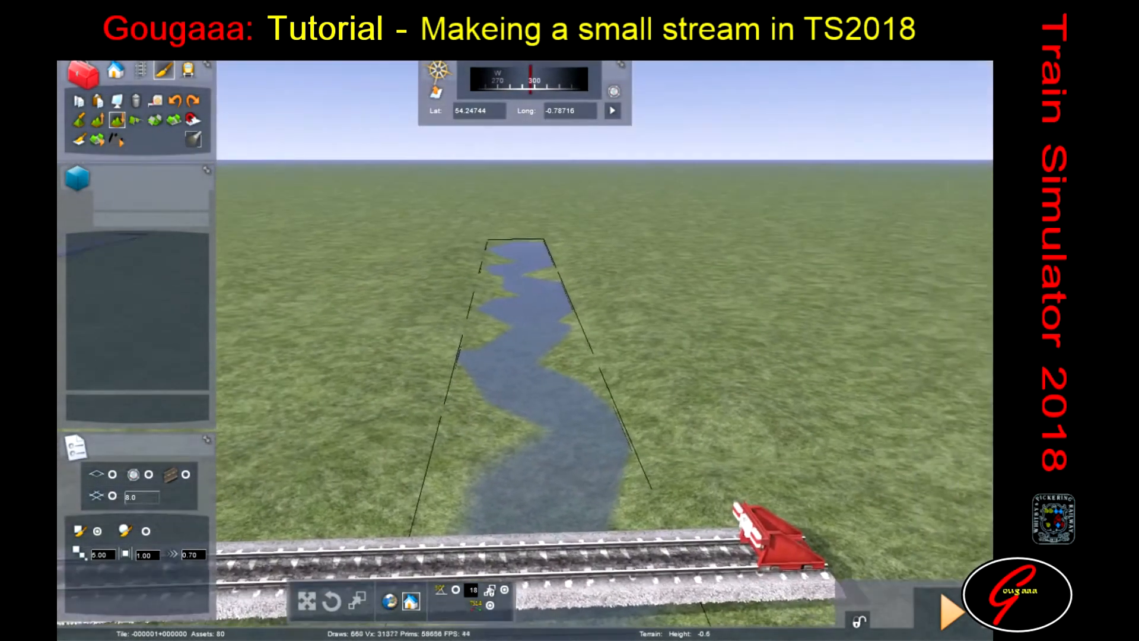
pyautogui.click(99, 120)
pyautogui.click(79, 140)
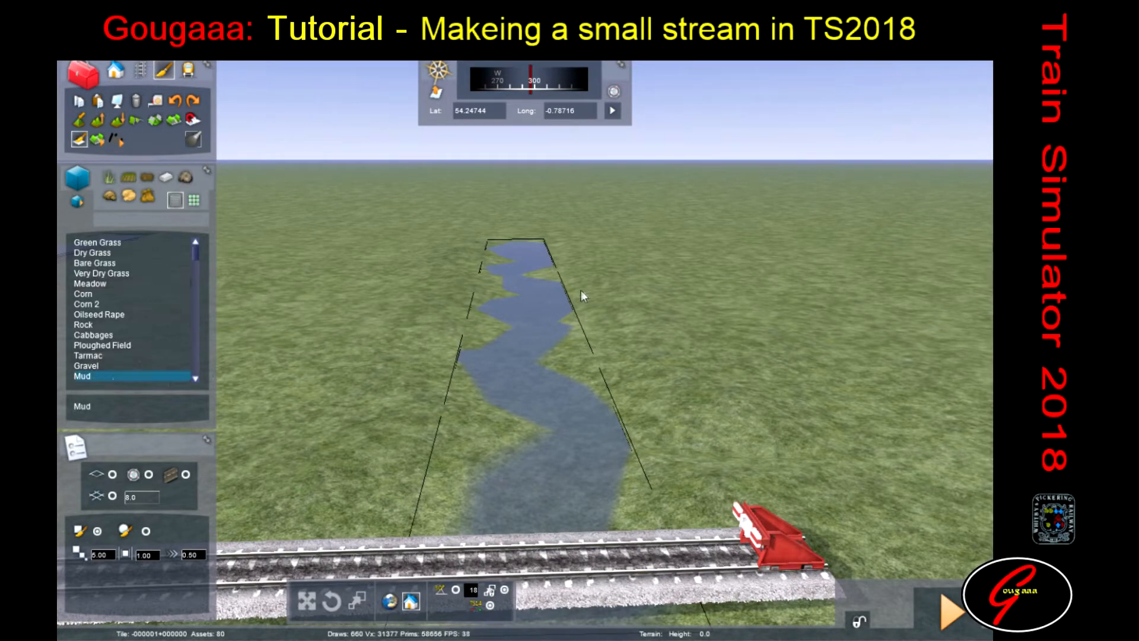
pyautogui.click(528, 245)
pyautogui.click(533, 278)
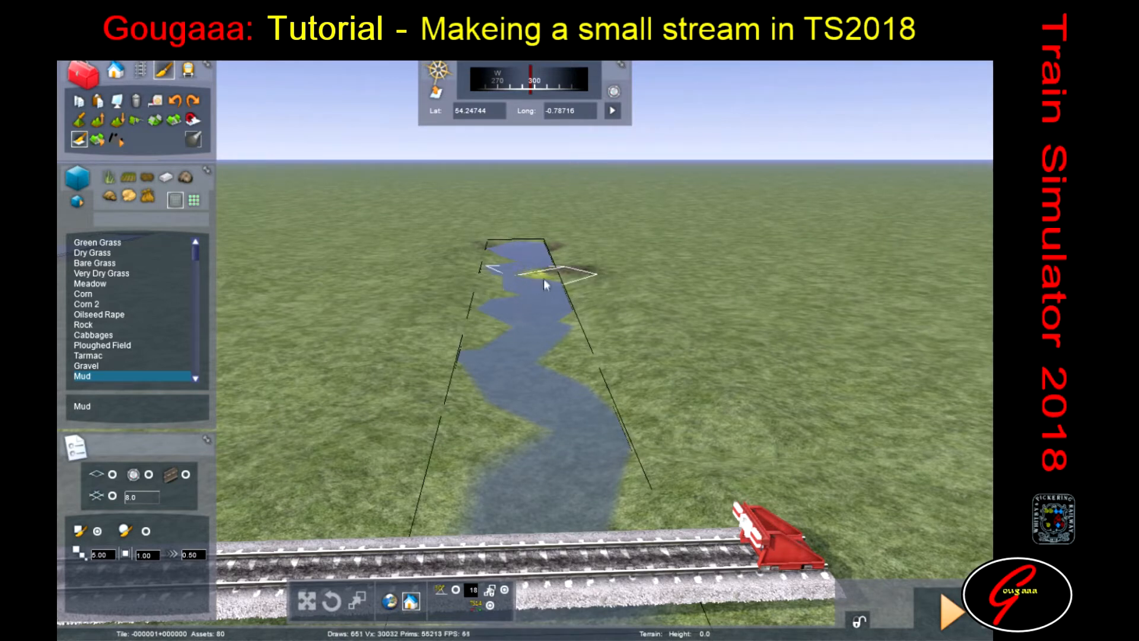
pyautogui.click(544, 279)
pyautogui.write('1')
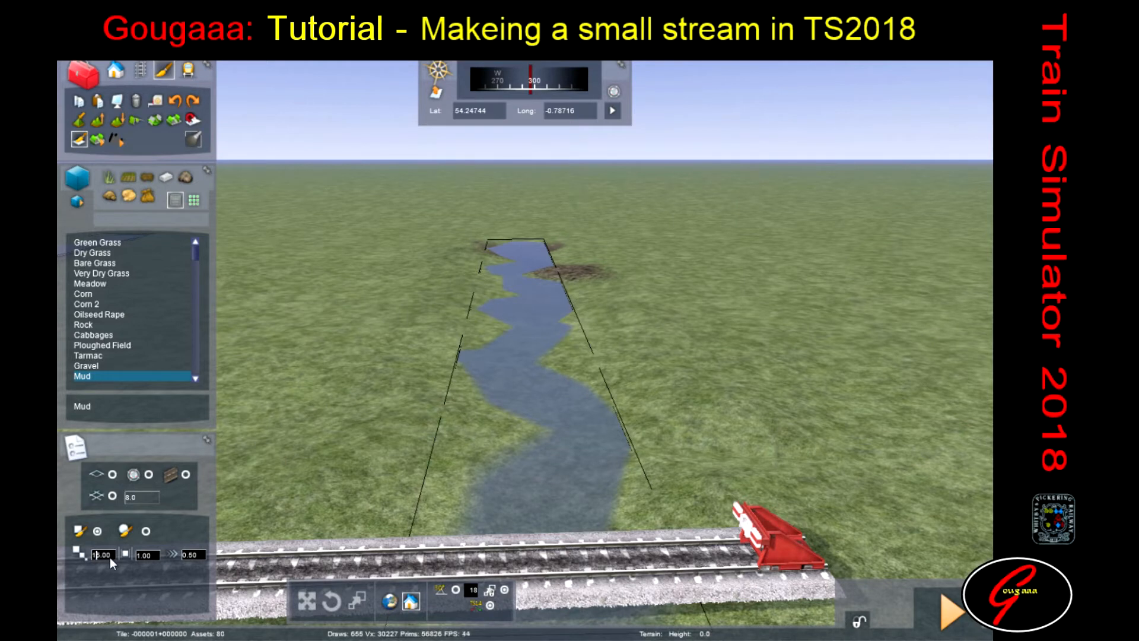
pyautogui.moveTo(508, 289)
pyautogui.mouseDown()
pyautogui.moveTo(521, 468)
pyautogui.moveTo(529, 273)
pyautogui.moveTo(519, 250)
pyautogui.moveTo(538, 307)
pyautogui.moveTo(748, 469)
pyautogui.mouseUp()
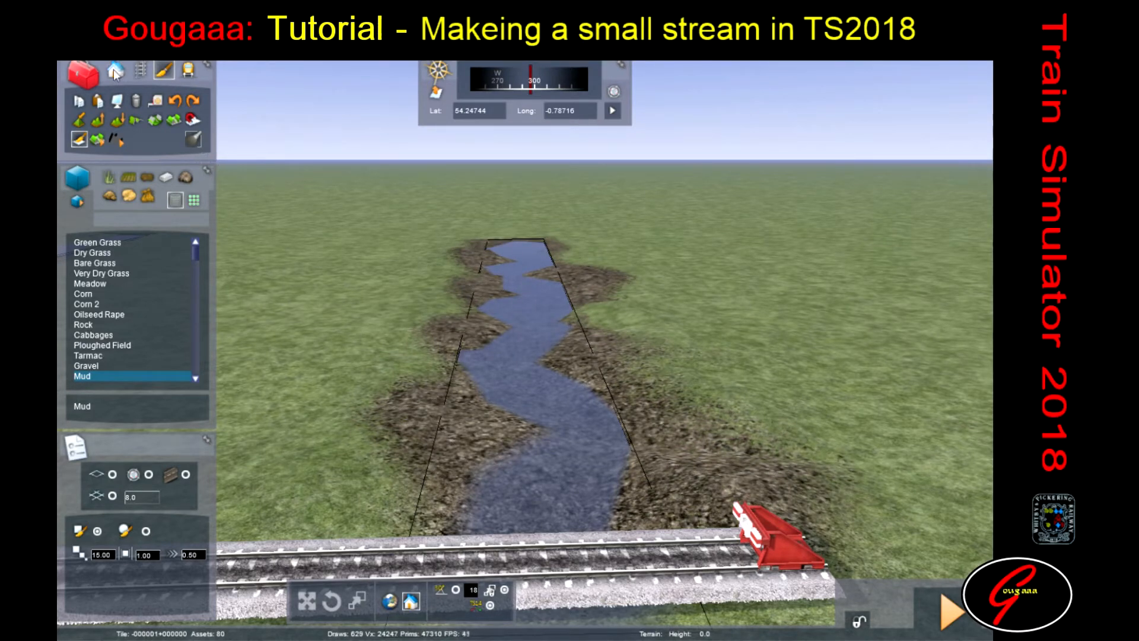
# - Place a Shrub Line 20m lengthwise along the left bank beside the track and lower it slightly into the ground
pyautogui.click(115, 72)
pyautogui.click(147, 176)
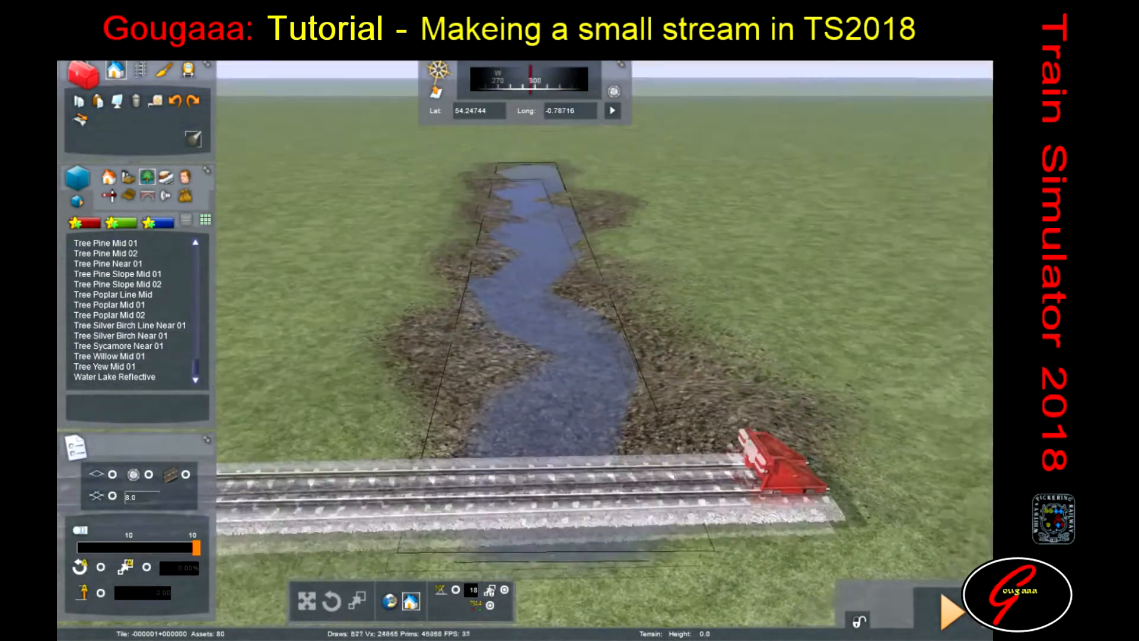
pyautogui.moveTo(606, 386); pyautogui.dragTo(604, 376, button='right')
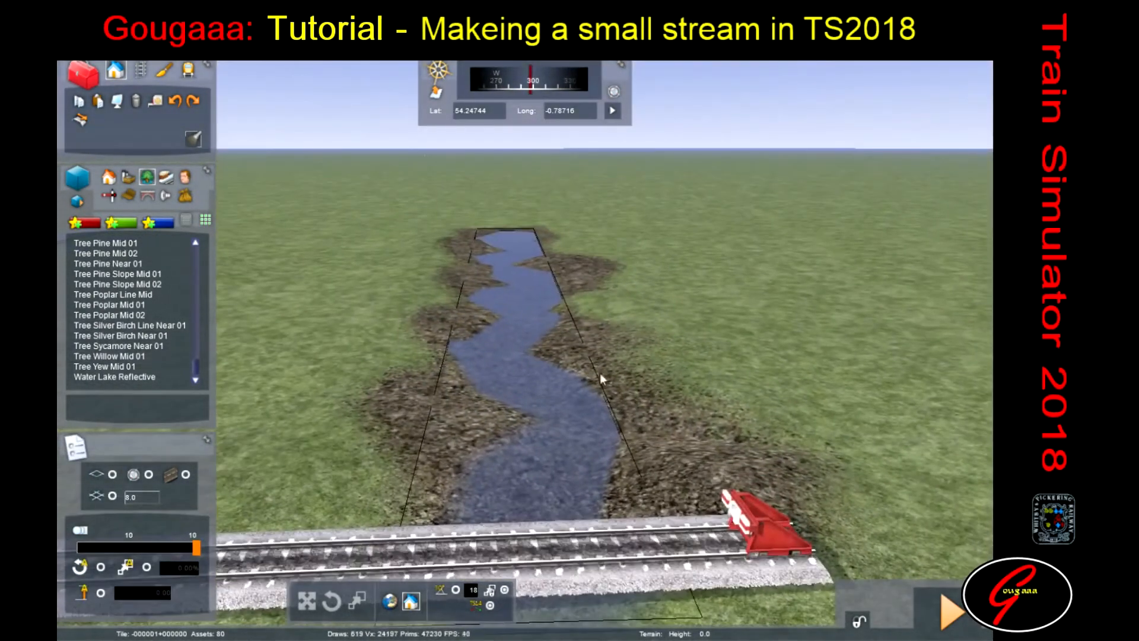
pyautogui.moveTo(548, 496); pyautogui.dragTo(548, 486, button='right')
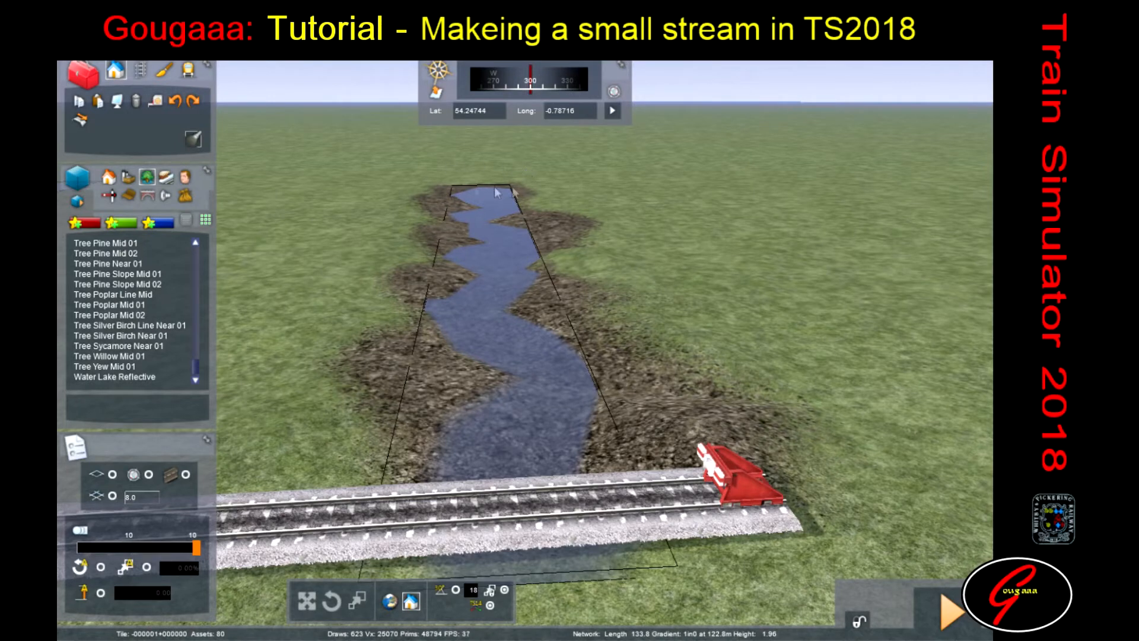
pyautogui.moveTo(198, 368); pyautogui.dragTo(198, 291)
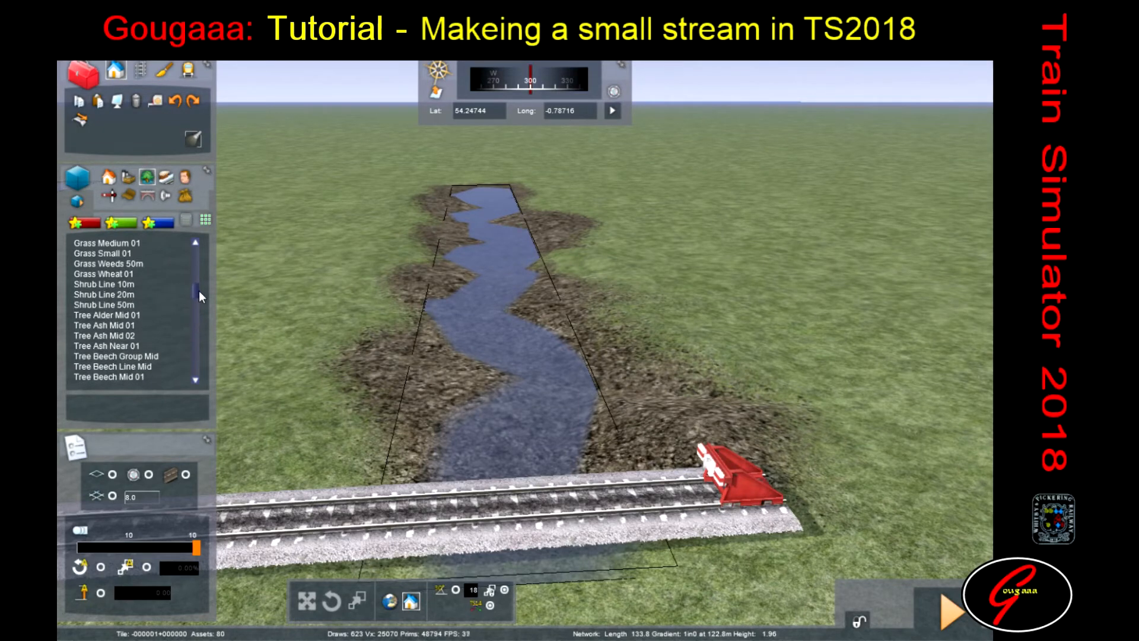
pyautogui.click(104, 295)
pyautogui.click(490, 436)
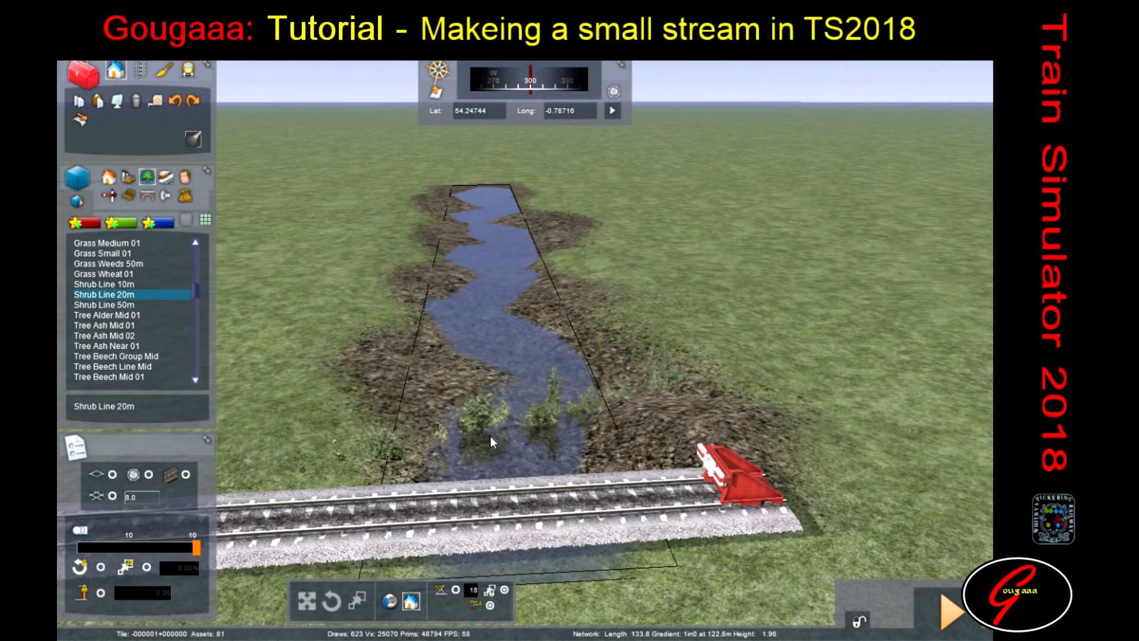
pyautogui.moveTo(406, 397); pyautogui.dragTo(533, 392)
pyautogui.rightClick(415, 379)
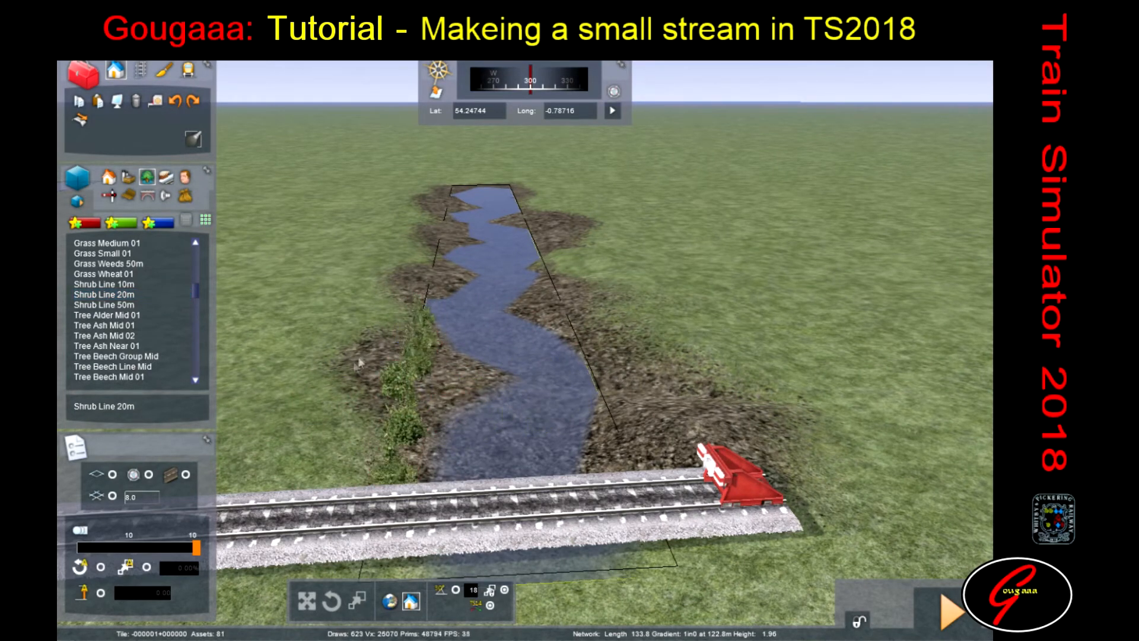
pyautogui.click(413, 372)
pyautogui.moveTo(409, 321); pyautogui.dragTo(411, 339)
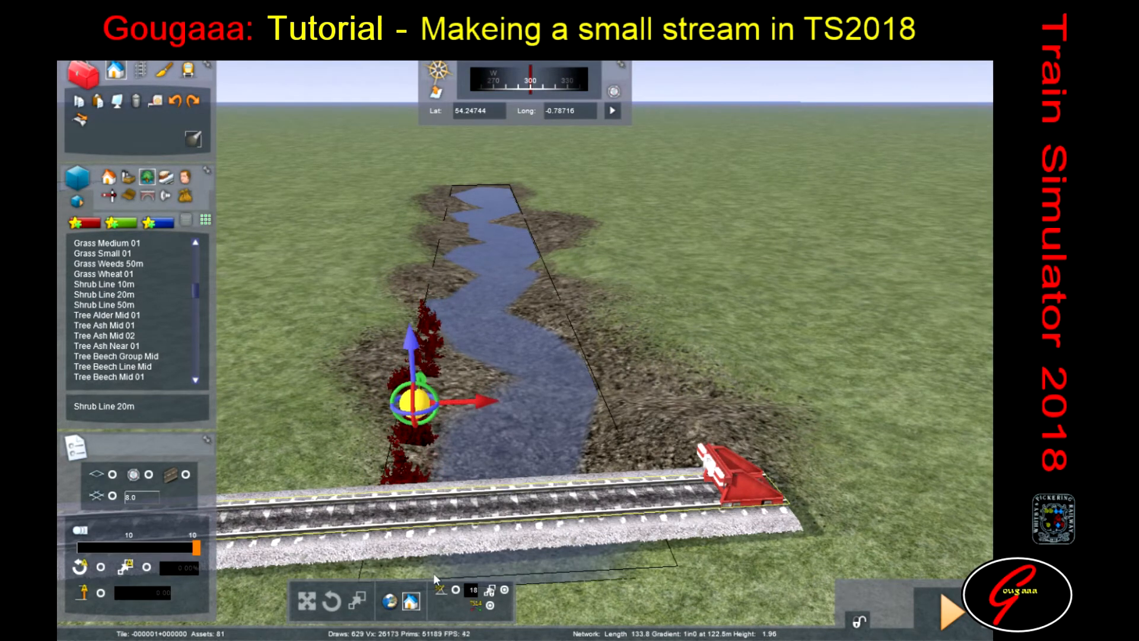
# - Try sliding the shrub line across the stream and back along the world axes, and restore the object axes
pyautogui.click(390, 602)
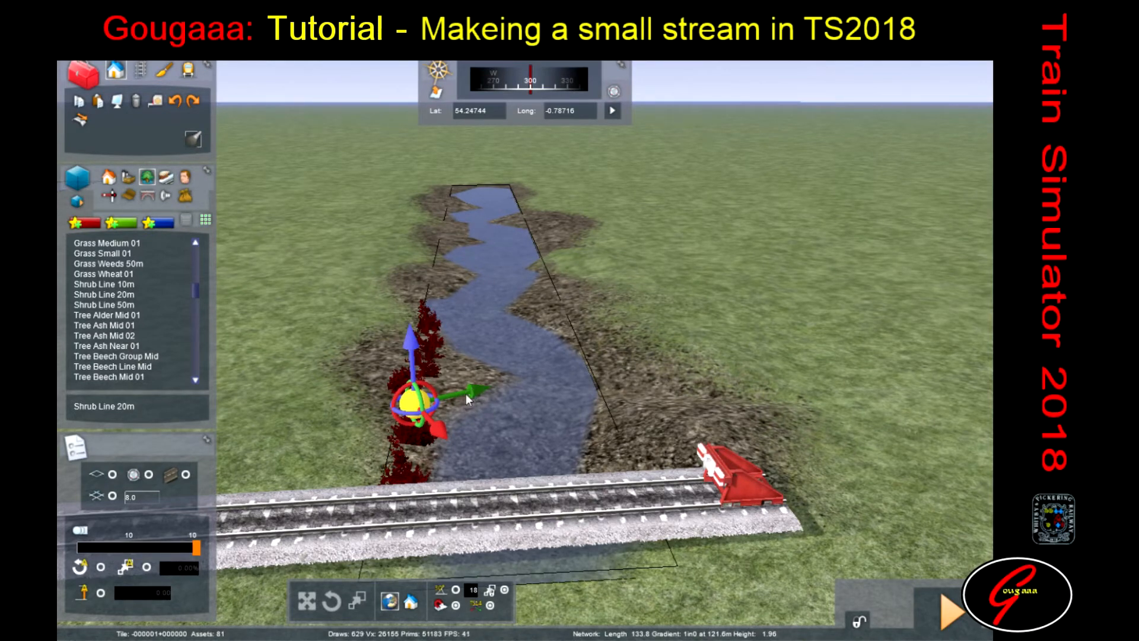
pyautogui.moveTo(472, 390); pyautogui.dragTo(663, 374)
pyautogui.moveTo(676, 326); pyautogui.dragTo(478, 383)
pyautogui.click(415, 610)
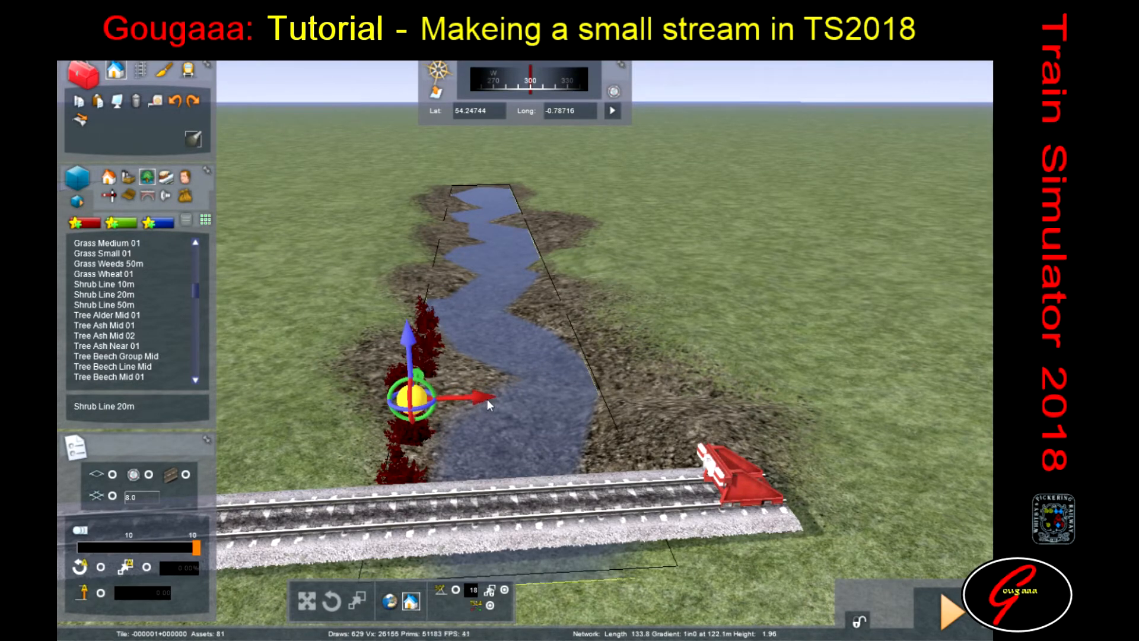
# - Shift the shrub line outward, copy it repeatedly across both banks near the track, and delete the surplus copy
pyautogui.moveTo(475, 397)
pyautogui.mouseDown()
pyautogui.moveTo(529, 393)
pyautogui.moveTo(454, 394)
pyautogui.moveTo(667, 401)
pyautogui.moveTo(404, 398)
pyautogui.moveTo(647, 398)
pyautogui.moveTo(457, 405)
pyautogui.moveTo(698, 385)
pyautogui.moveTo(450, 393)
pyautogui.moveTo(475, 393)
pyautogui.mouseUp()
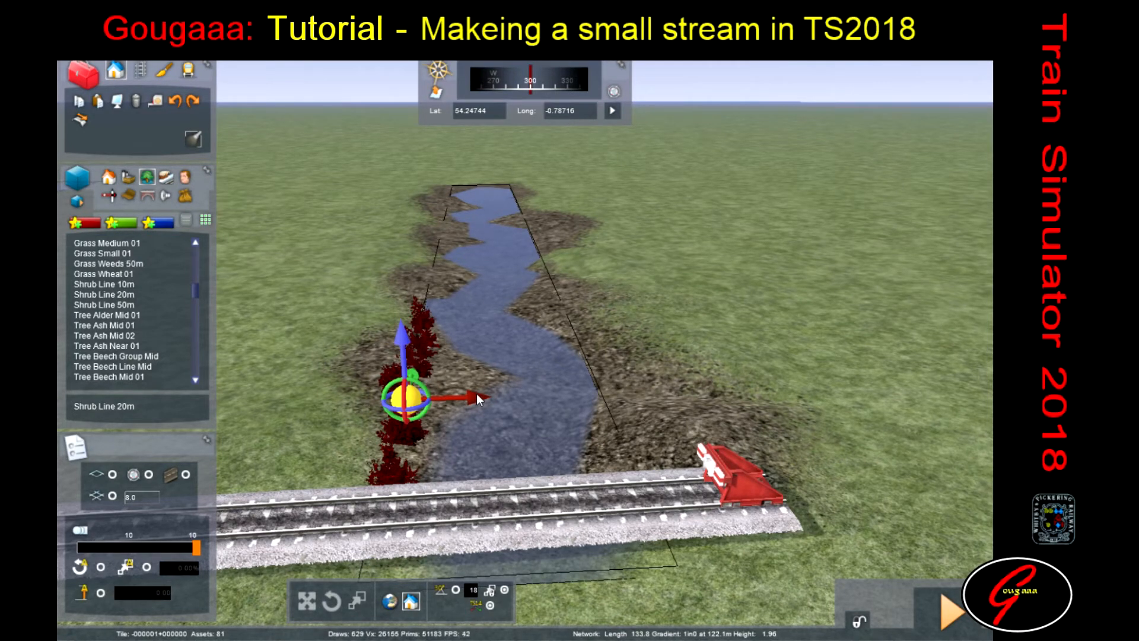
pyautogui.click(476, 393)
pyautogui.moveTo(476, 394); pyautogui.dragTo(756, 357)
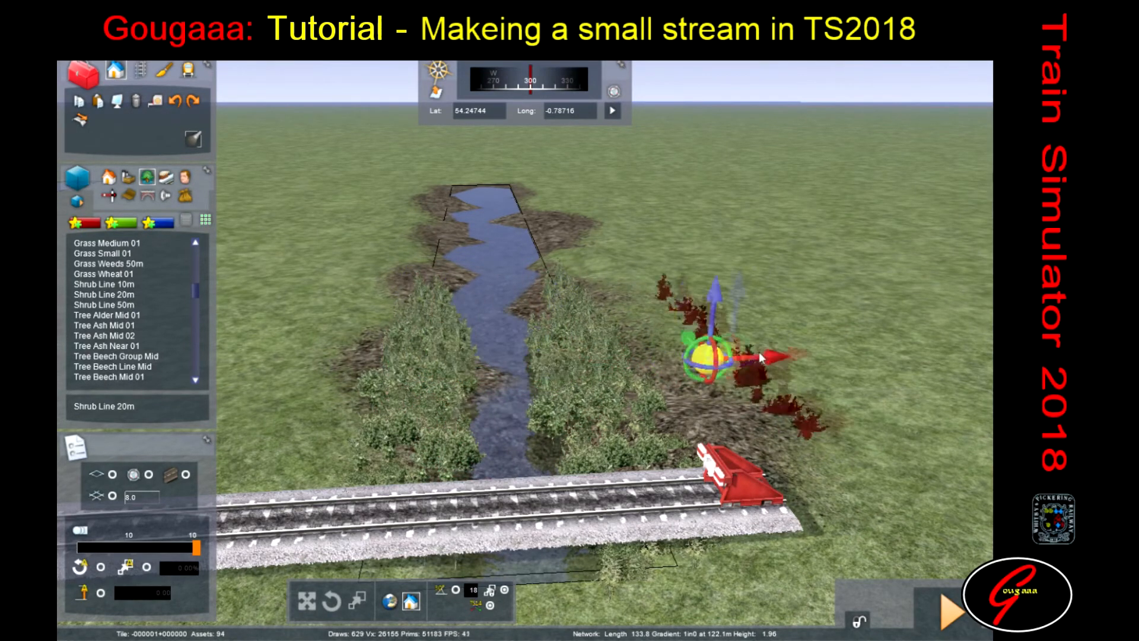
pyautogui.press('Delete')
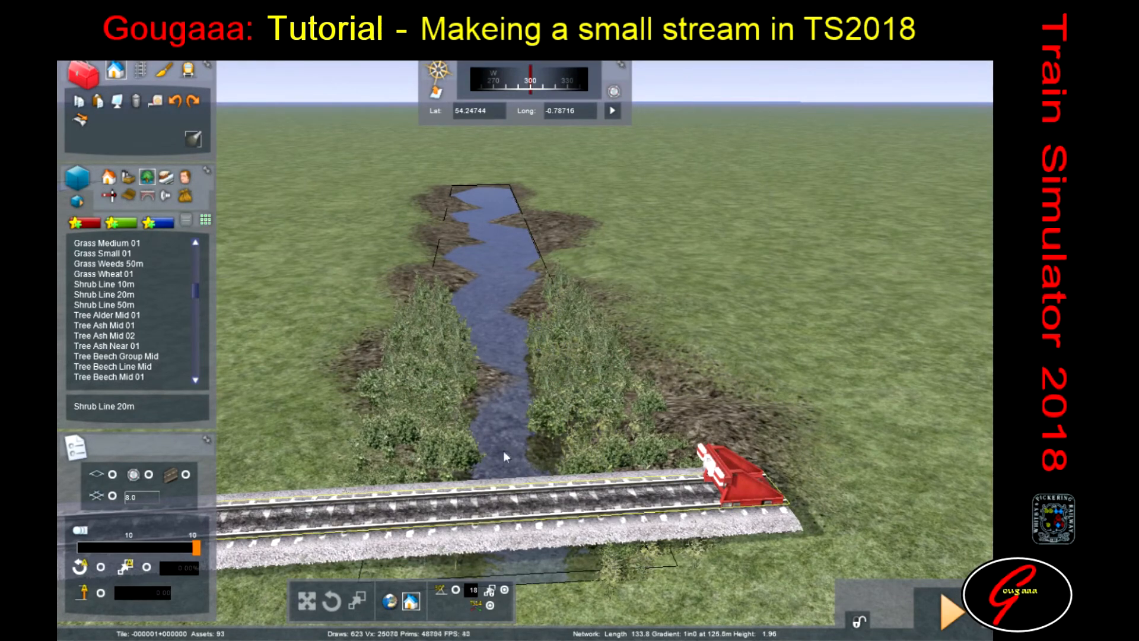
# - Cover both far banks with copies of a new Shrub Line 20m, and adjust the shrub line at the water's edge near the track
pyautogui.moveTo(199, 289)
pyautogui.mouseDown()
pyautogui.moveTo(198, 247)
pyautogui.moveTo(201, 288)
pyautogui.mouseUp()
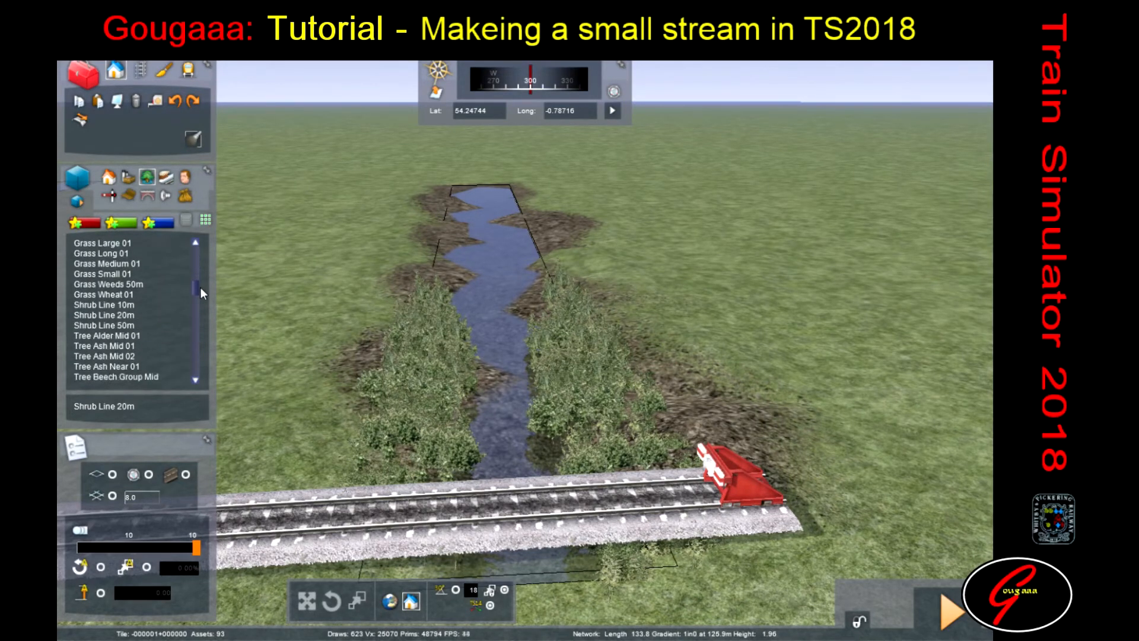
pyautogui.click(107, 316)
pyautogui.click(458, 258)
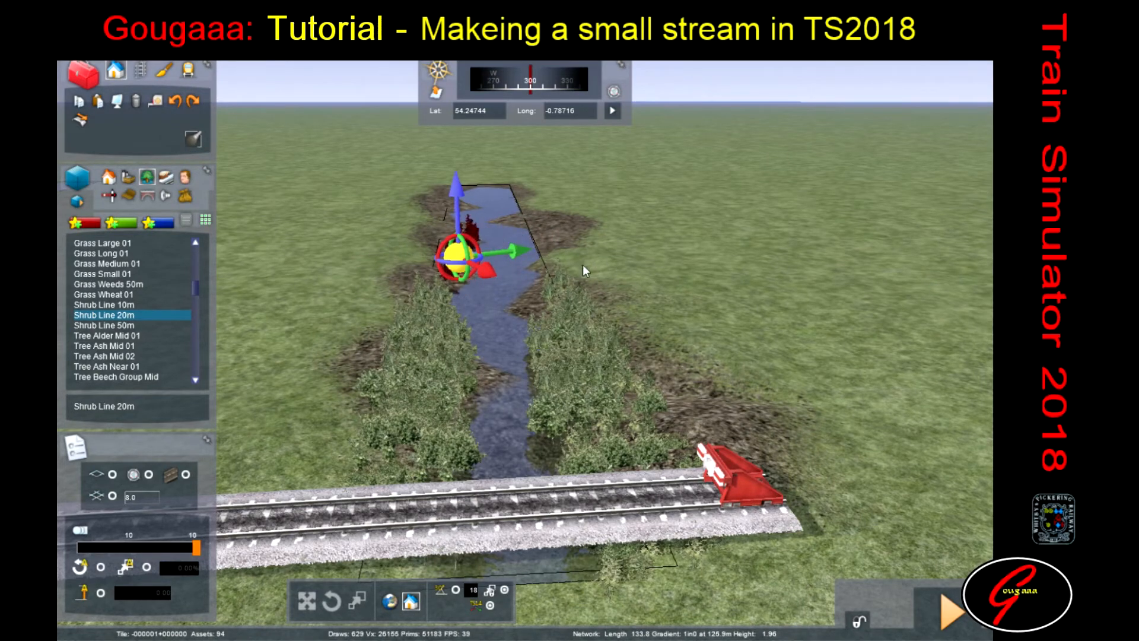
pyautogui.rightClick(460, 252)
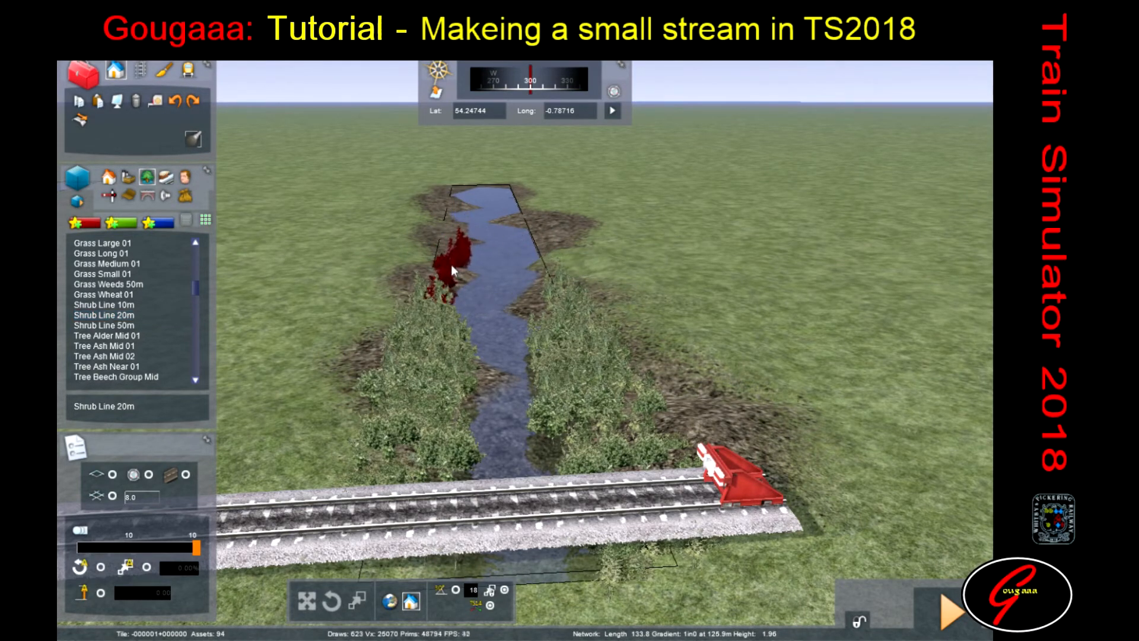
pyautogui.click(453, 270)
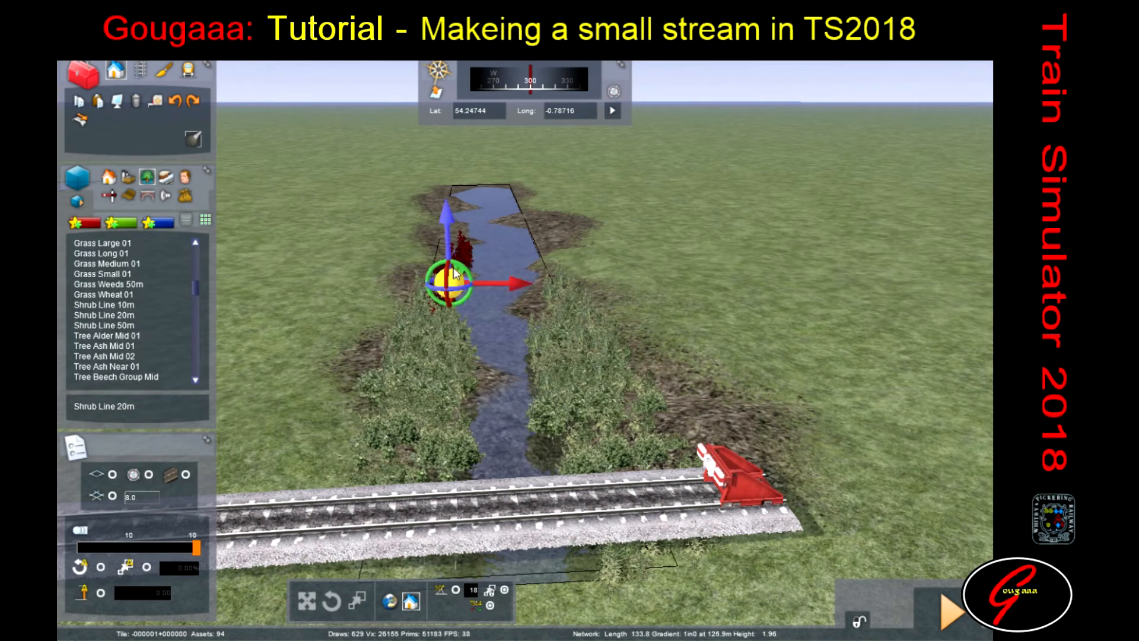
pyautogui.moveTo(454, 273); pyautogui.dragTo(605, 248)
pyautogui.press('Delete')
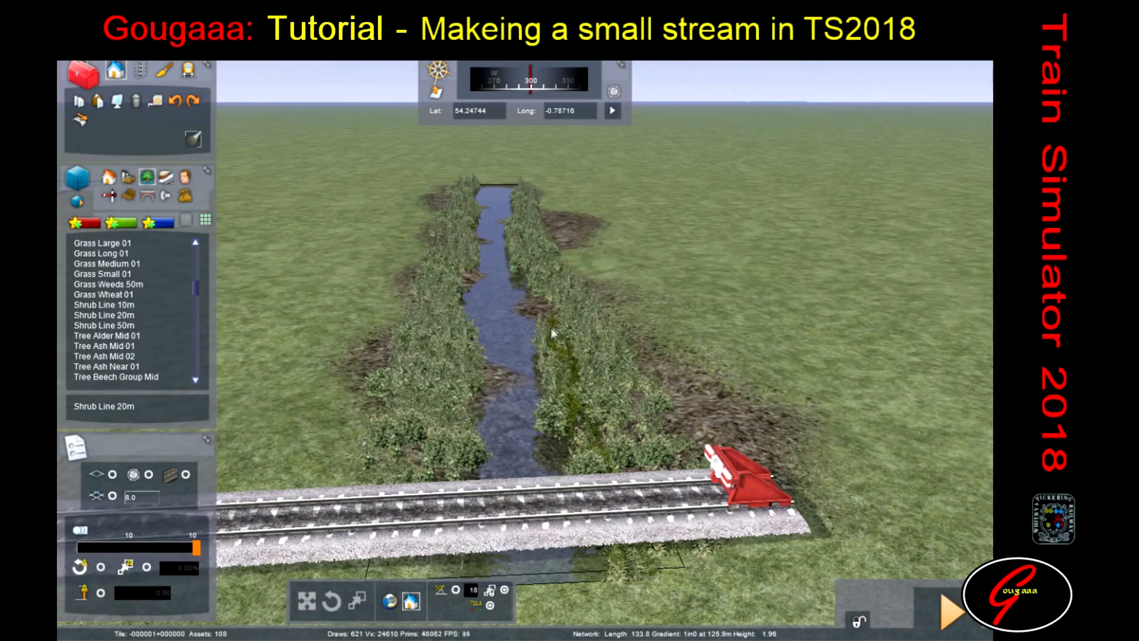
pyautogui.click(552, 334)
pyautogui.moveTo(550, 332); pyautogui.dragTo(487, 365)
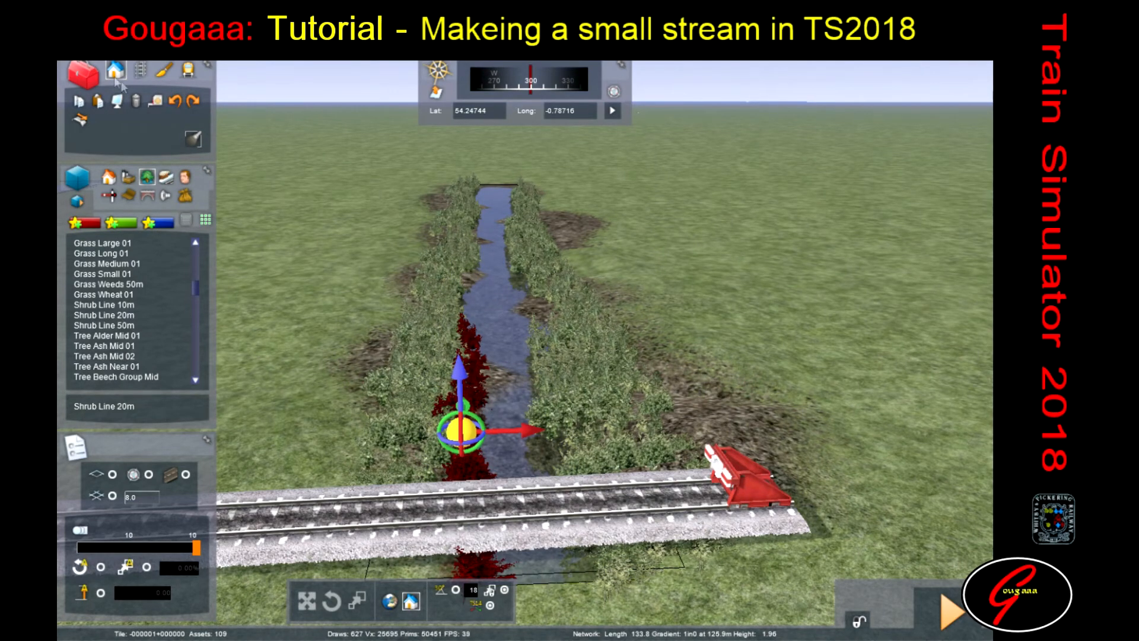
# - Scatter Bush Bramble Near 01 bushes over the shrubs on both banks, from the track to the middle of the stream
pyautogui.moveTo(196, 287); pyautogui.dragTo(191, 248)
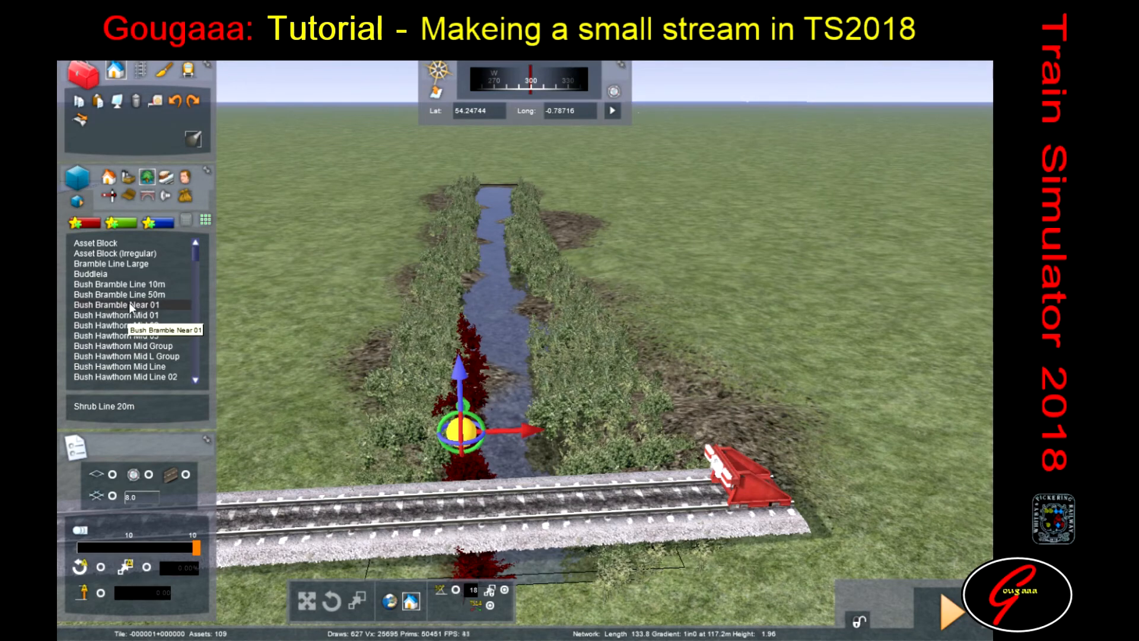
pyautogui.click(372, 468)
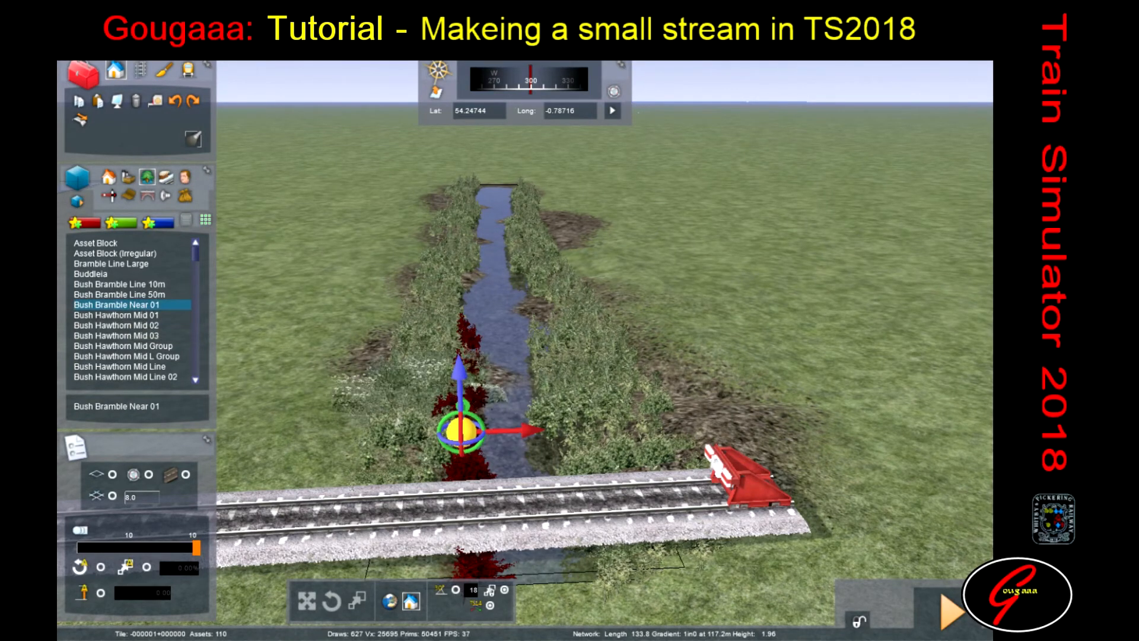
pyautogui.click(380, 411)
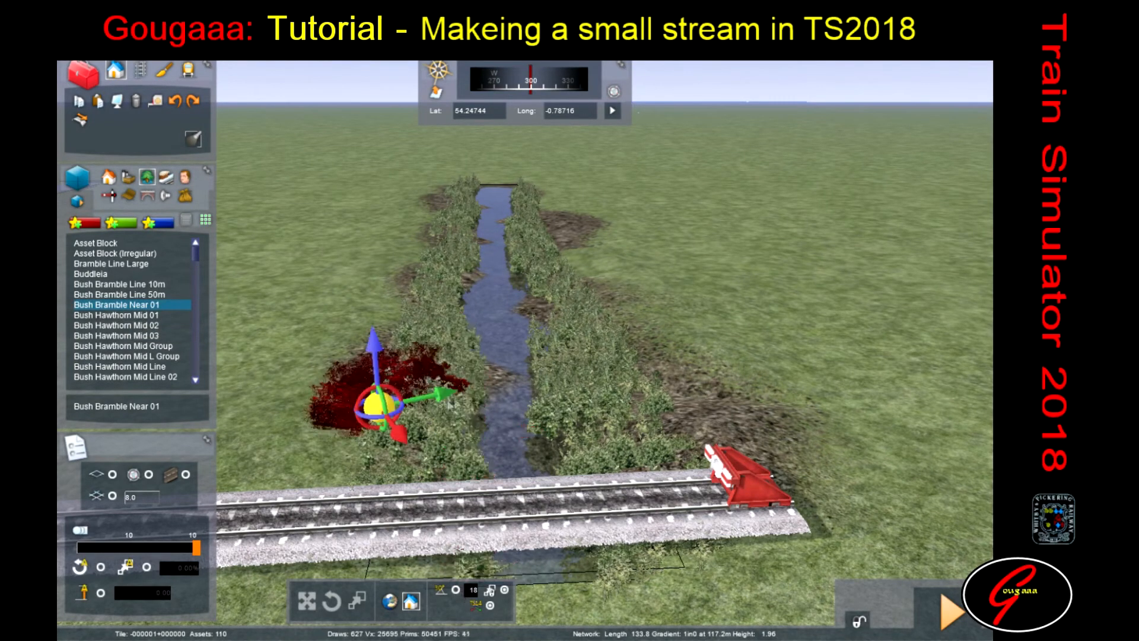
pyautogui.click(645, 469)
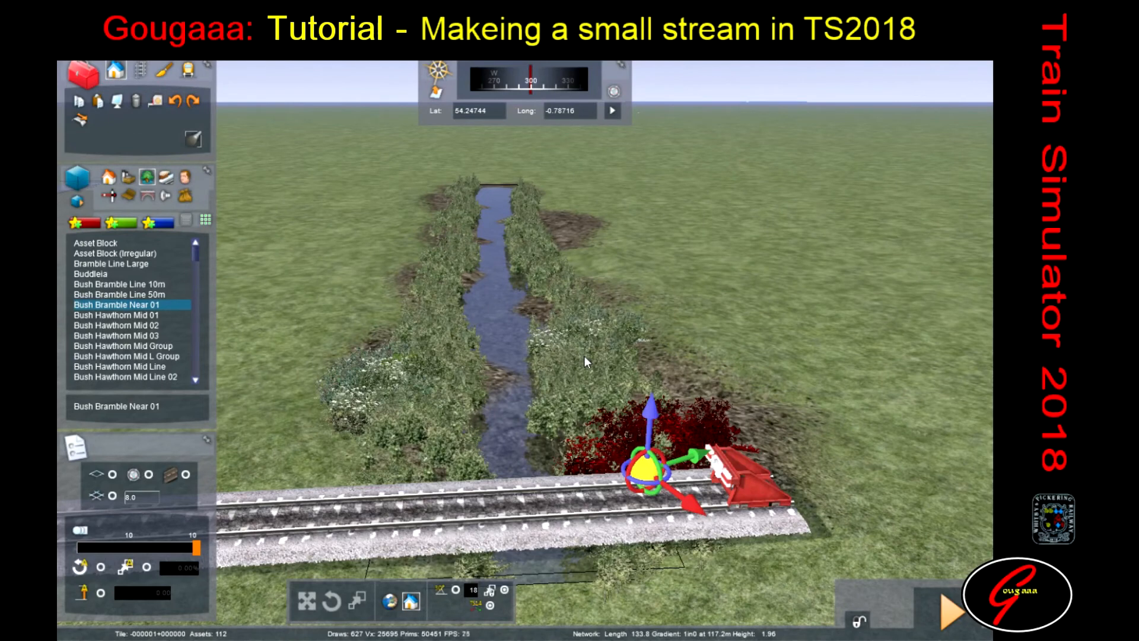
pyautogui.click(584, 356)
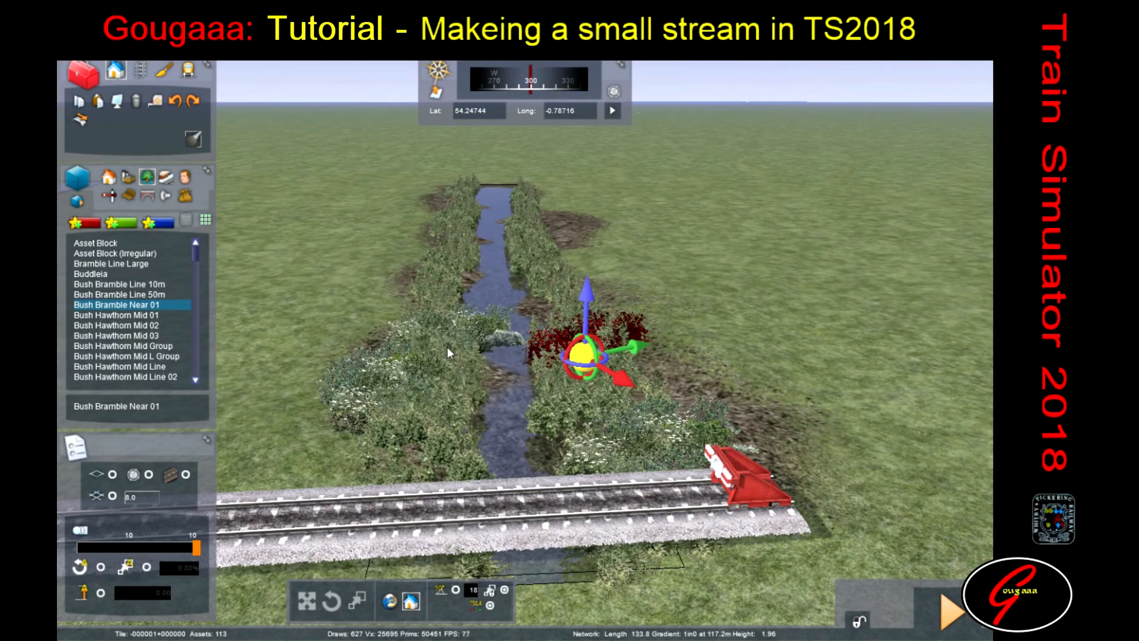
pyautogui.click(456, 354)
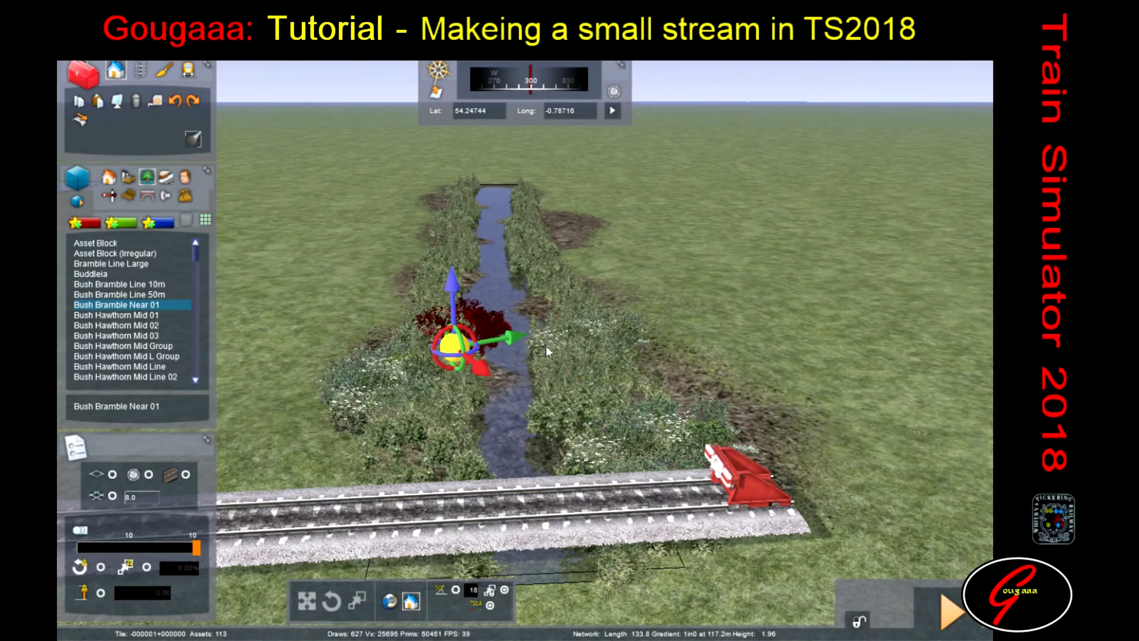
pyautogui.click(460, 313)
pyautogui.moveTo(297, 300); pyautogui.dragTo(219, 300)
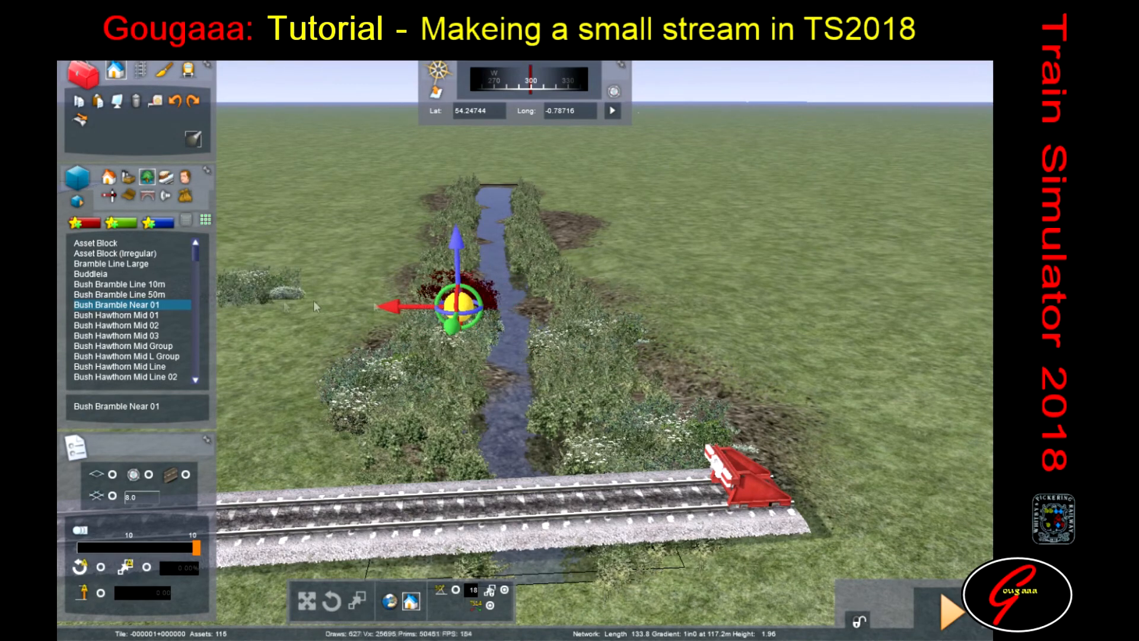
pyautogui.click(693, 300)
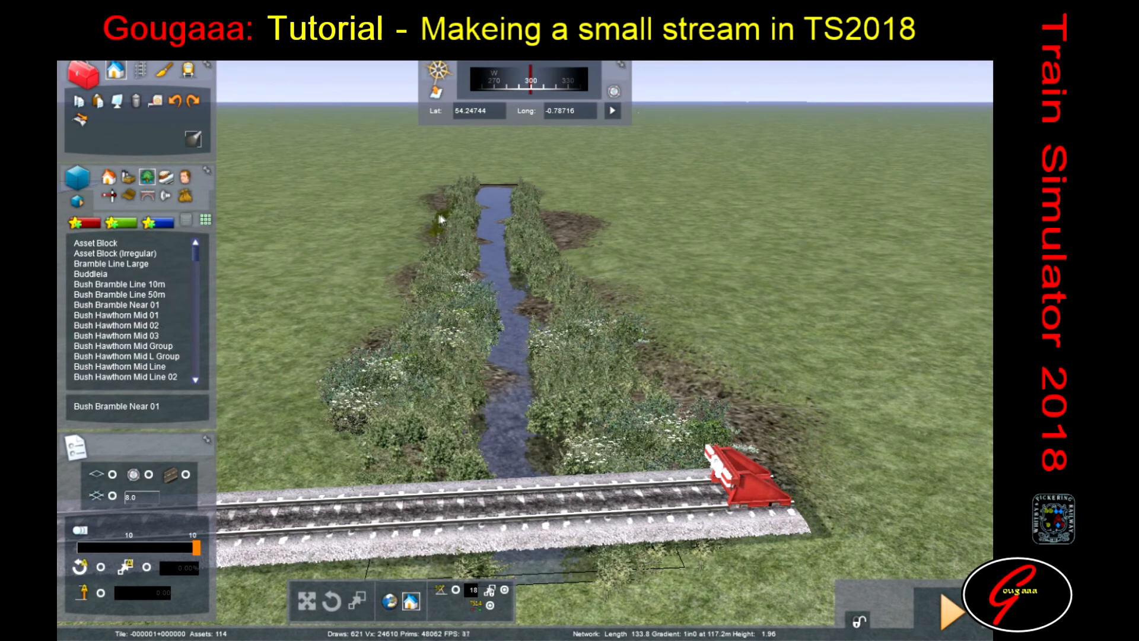
# - Place several Bush Hawthorn Mid 03 bushes on both banks at the stream's far end and discard the leftover one
pyautogui.click(114, 336)
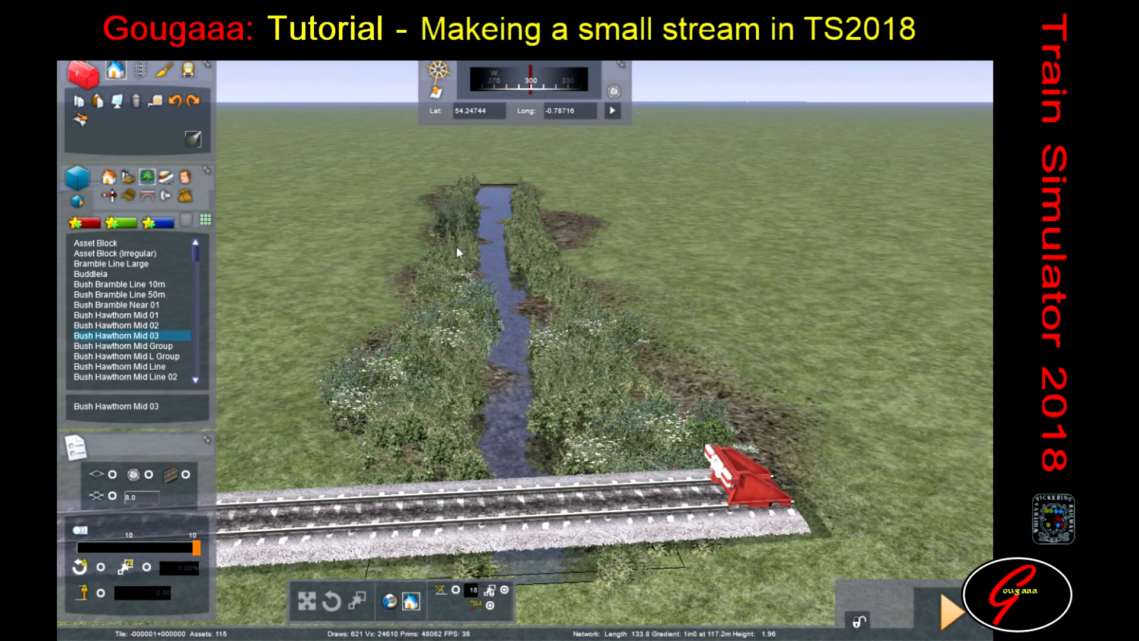
pyautogui.click(450, 255)
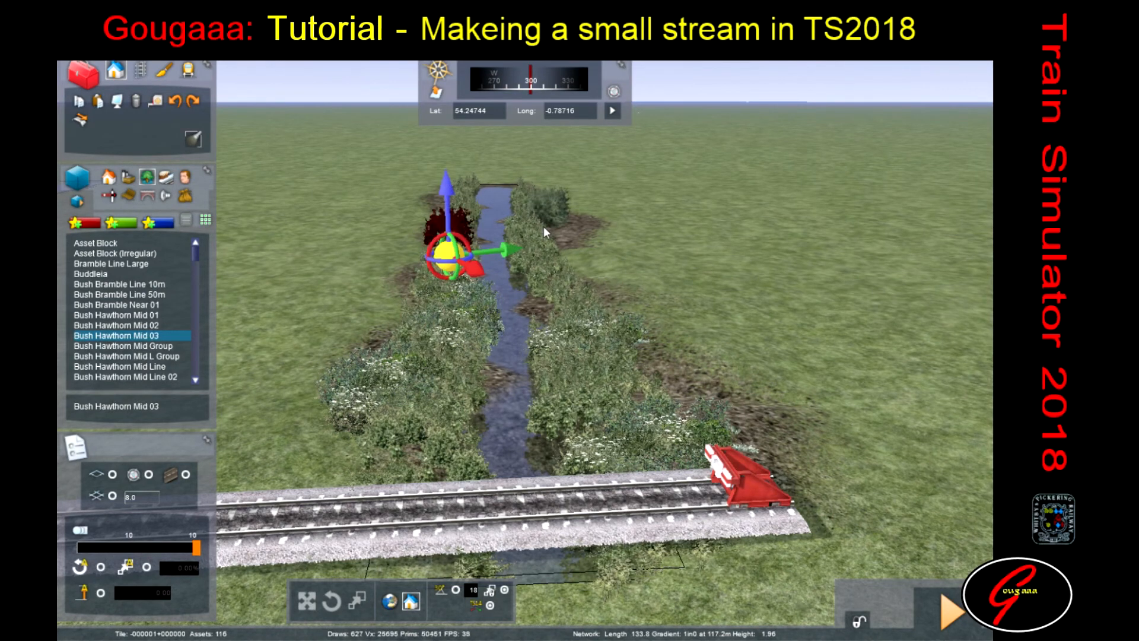
pyautogui.click(536, 223)
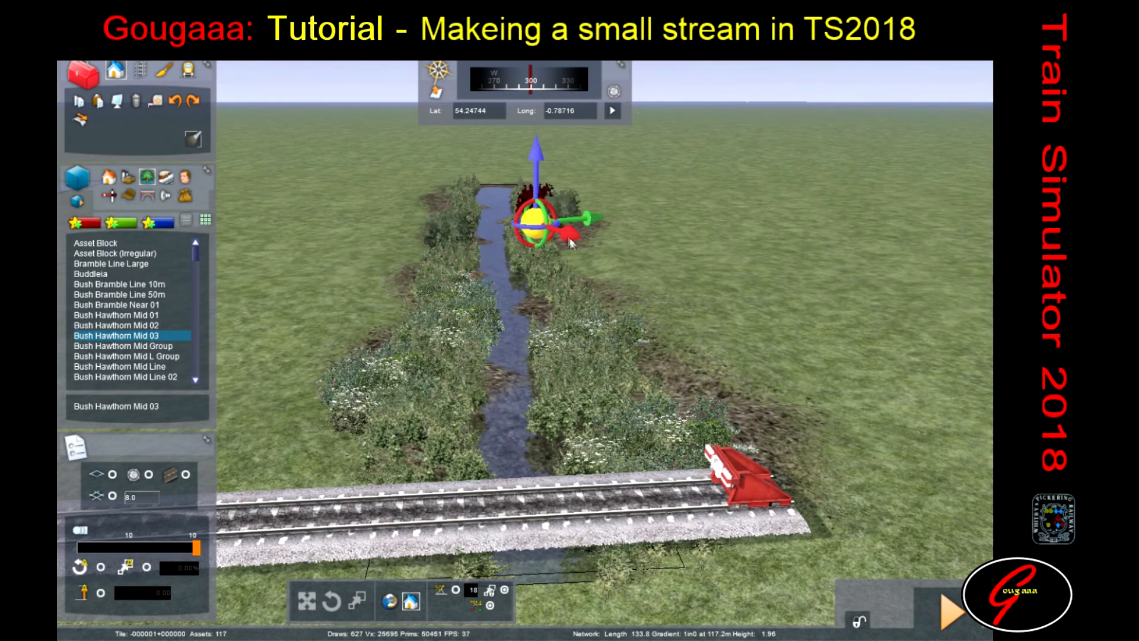
pyautogui.click(564, 269)
pyautogui.press('Delete')
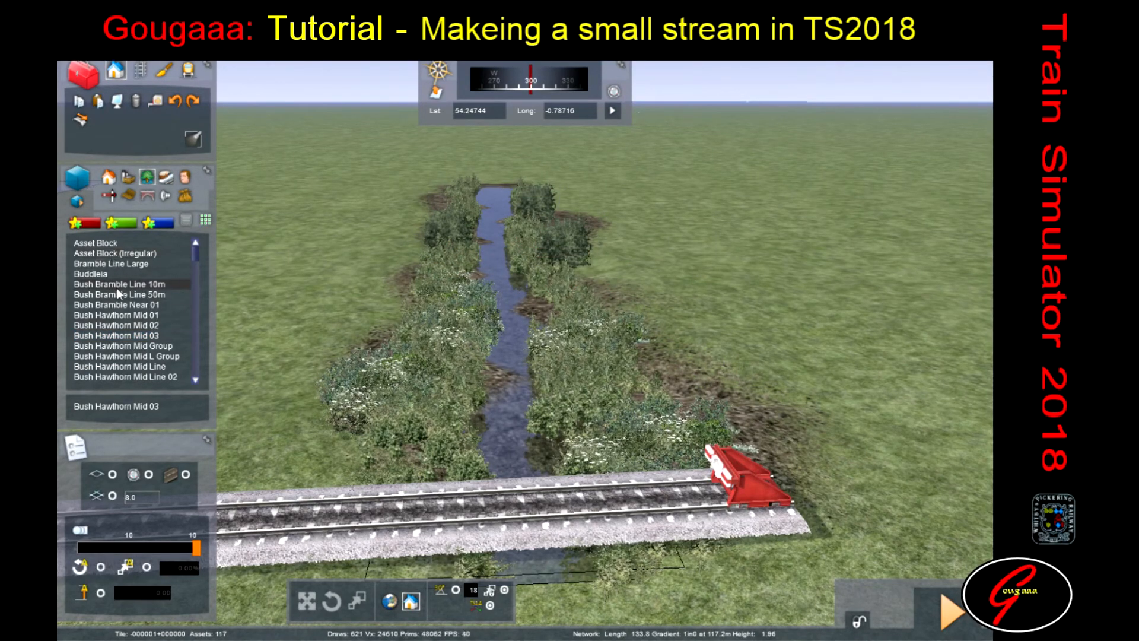
# - Place a Tree Ash Near 01 beside the middle of the stream and a Tree Beech Near 01 on the opposite bank farther back
pyautogui.scroll(-3, 116, 287)
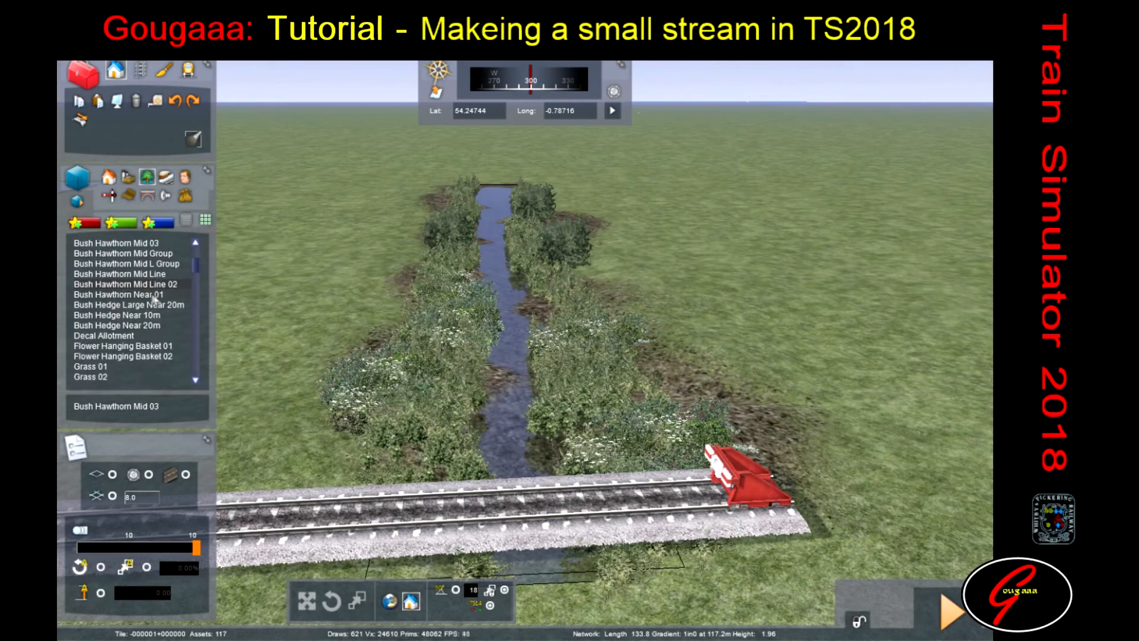
pyautogui.scroll(-5, 133, 332)
pyautogui.scroll(-8, 190, 314)
pyautogui.scroll(4, 197, 294)
pyautogui.click(119, 304)
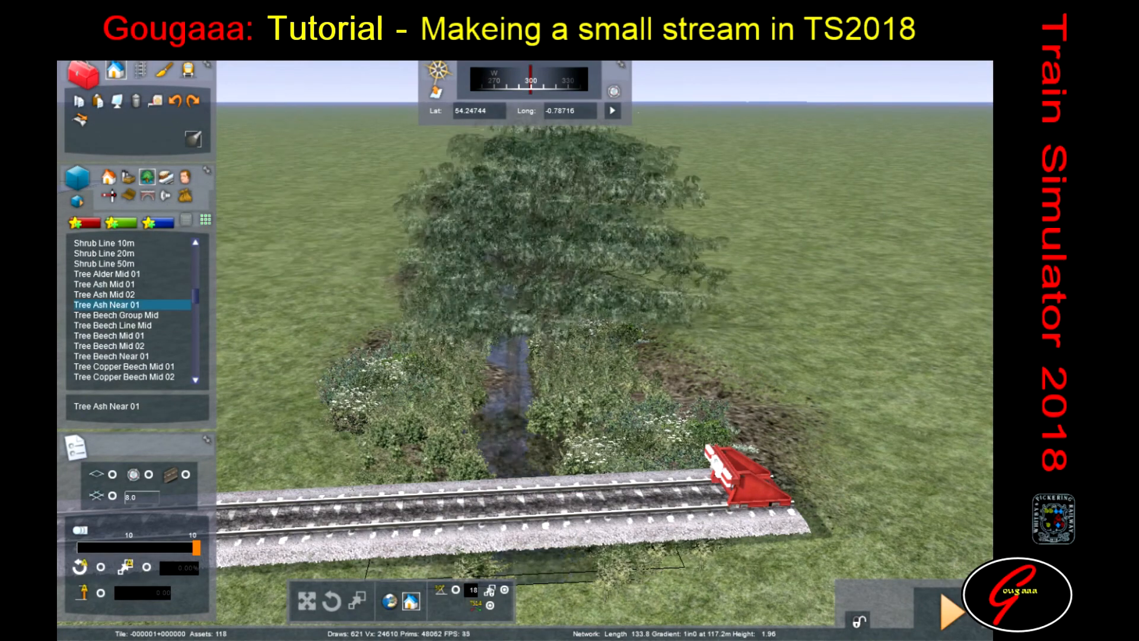
pyautogui.click(616, 394)
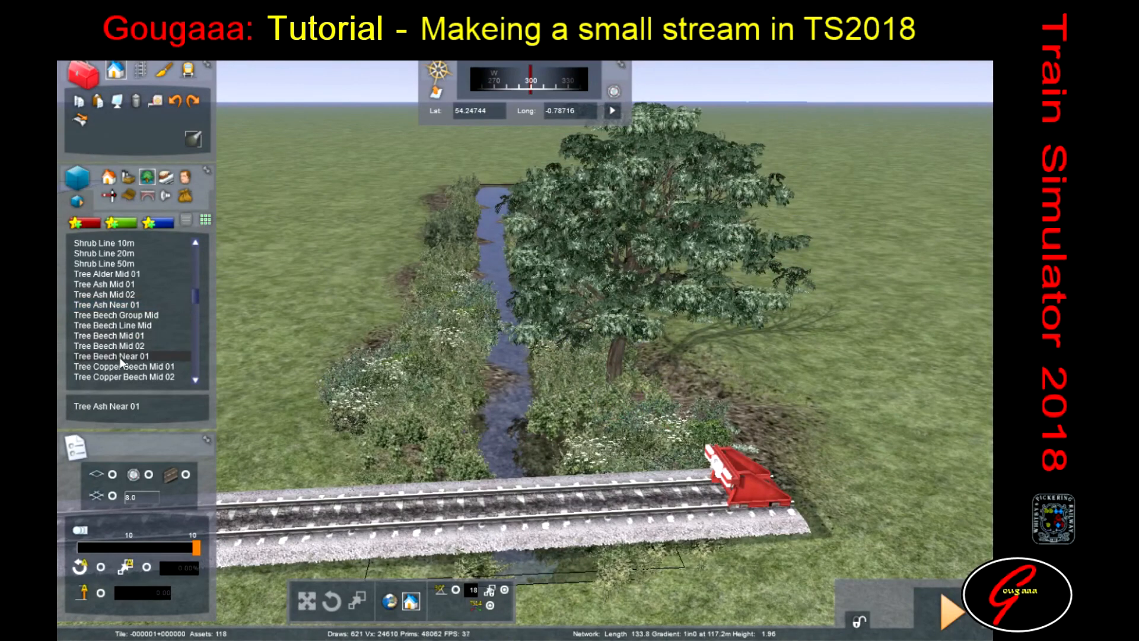
pyautogui.click(120, 357)
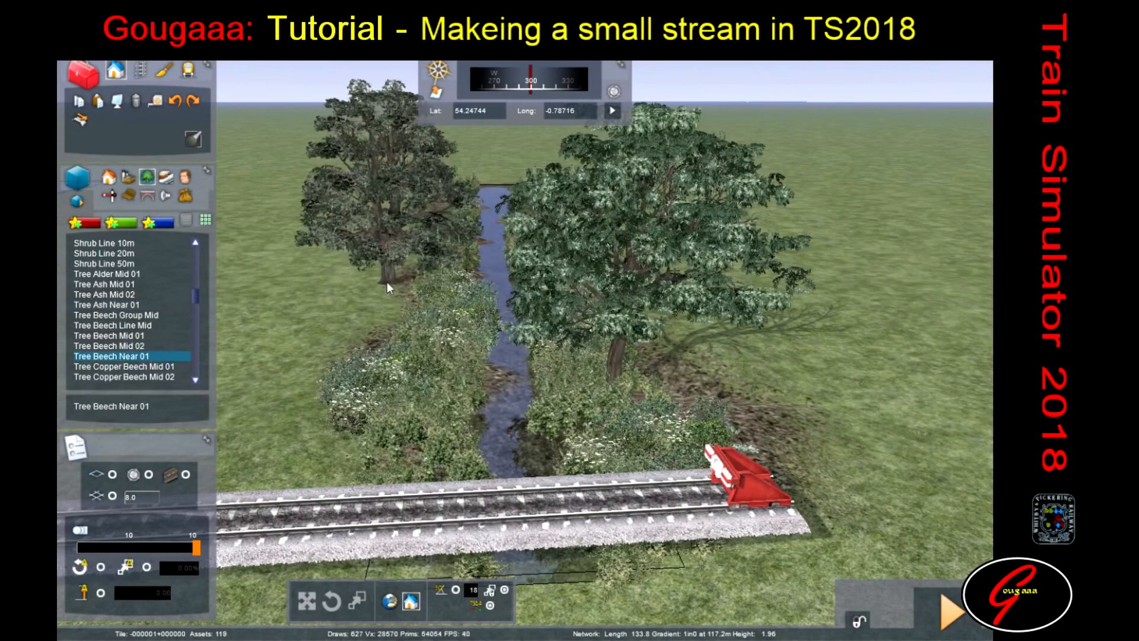
pyautogui.click(426, 308)
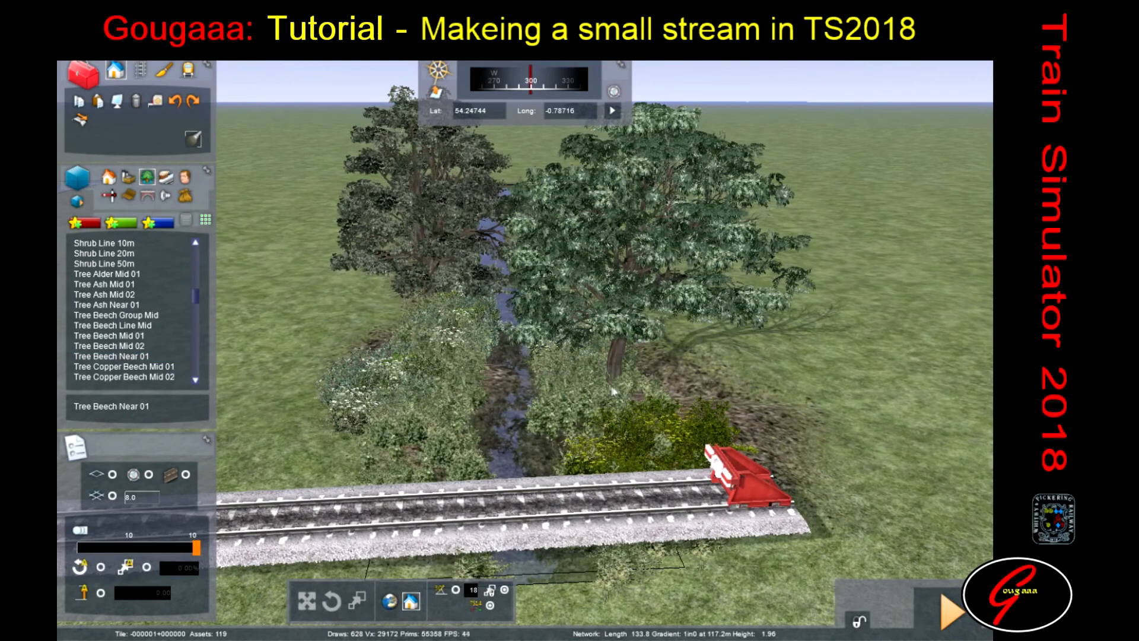
# - Reposition the ash tree at the outer edge of its bank, slightly farther from the track, and deselect it
pyautogui.click(621, 388)
pyautogui.moveTo(617, 389); pyautogui.dragTo(725, 253)
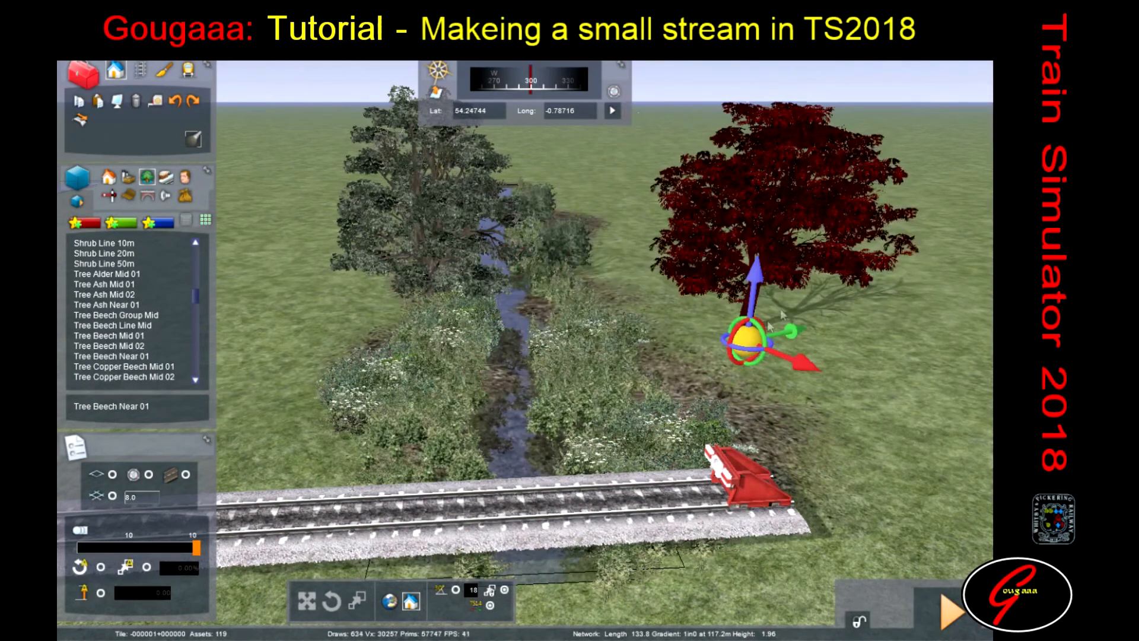
pyautogui.click(864, 312)
pyautogui.click(796, 215)
pyautogui.moveTo(797, 215); pyautogui.dragTo(740, 220)
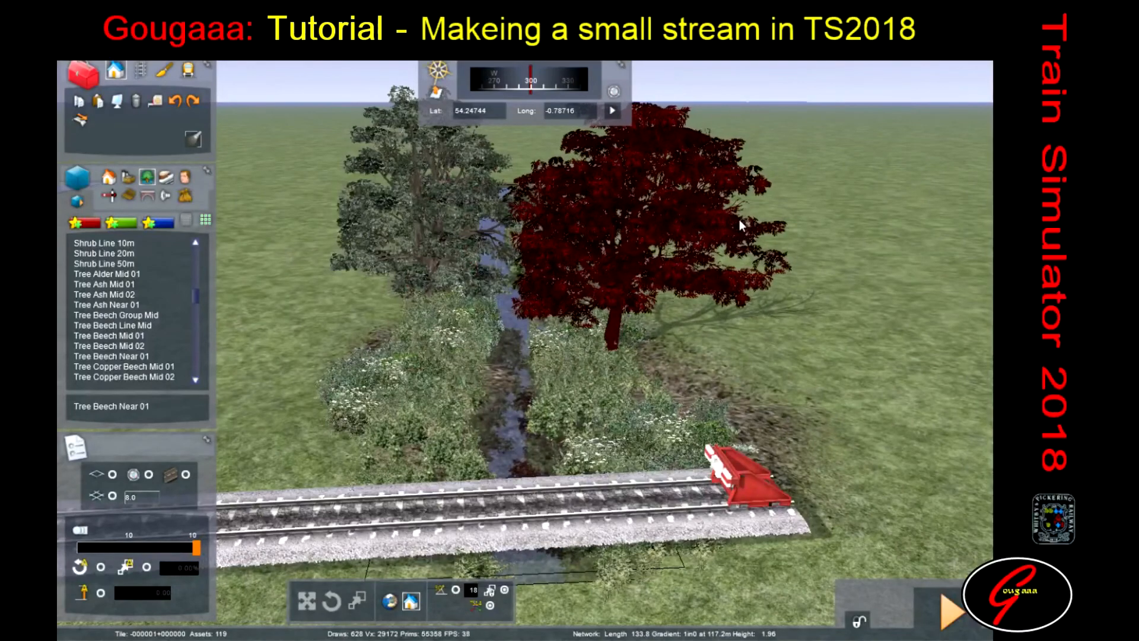
pyautogui.click(709, 358)
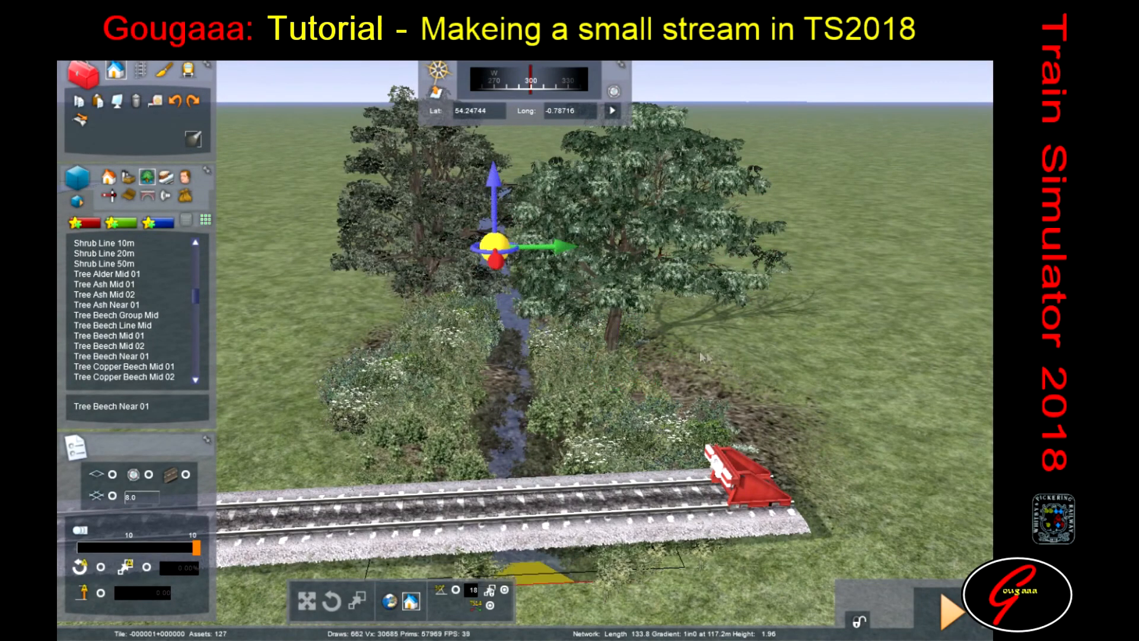
# - Examine the planted banks, the water and both trees from close up along the stream
pyautogui.moveTo(676, 423); pyautogui.dragTo(639, 387, button='right')
pyautogui.press('Up')
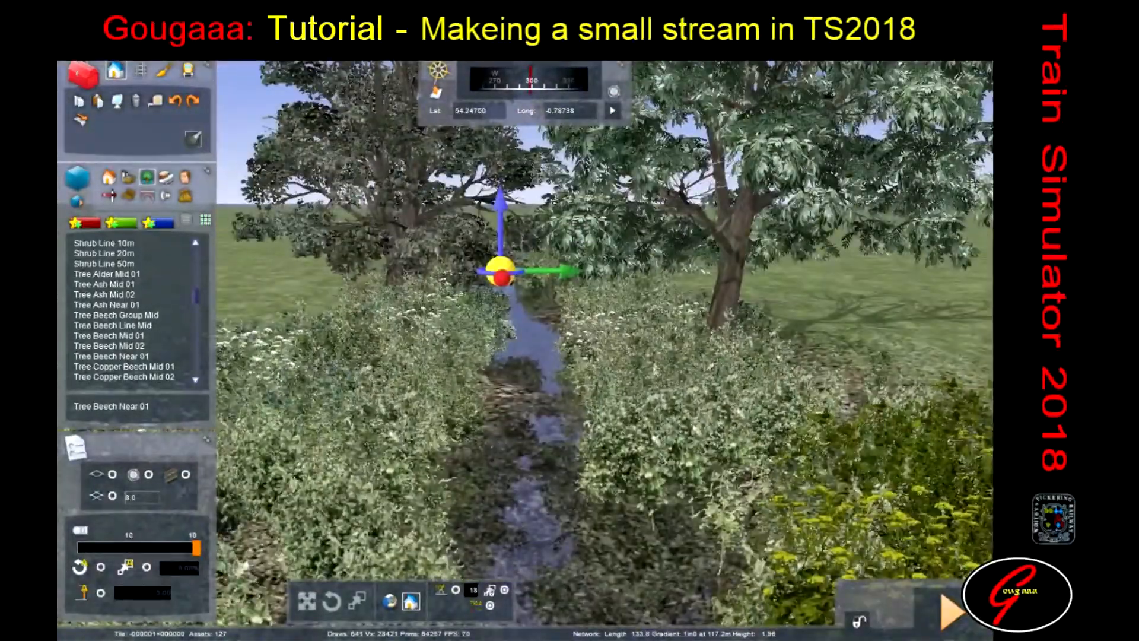